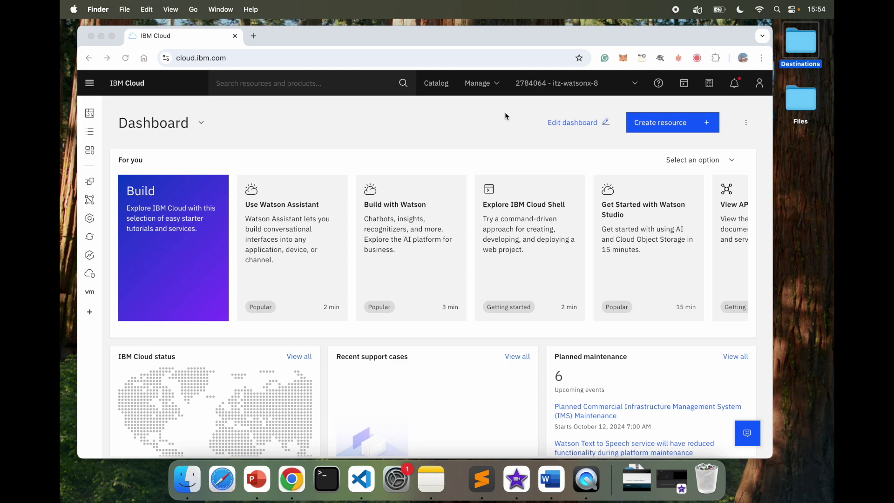
# Step: Open the IBM Cloud service catalog from the dashboard's Create resource button
pyautogui.click(665, 135)
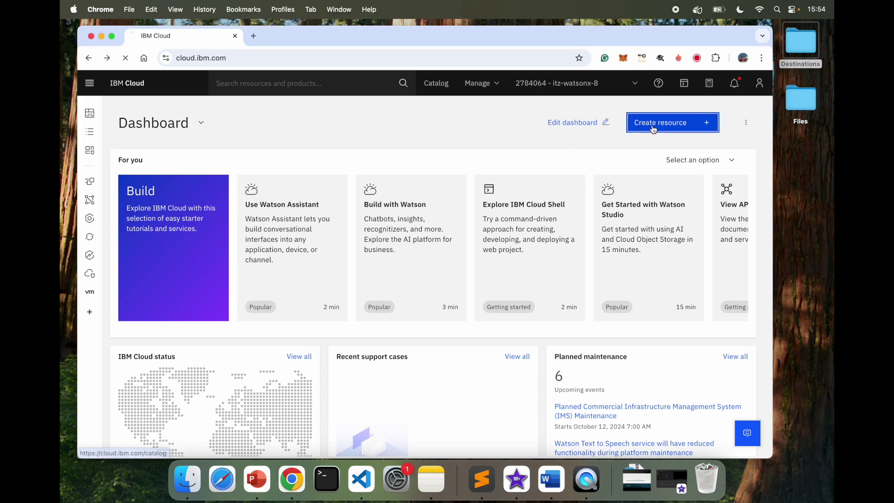
# Step: Search the catalog for 'discovery' and open the Watson Discovery service page
pyautogui.click(654, 128)
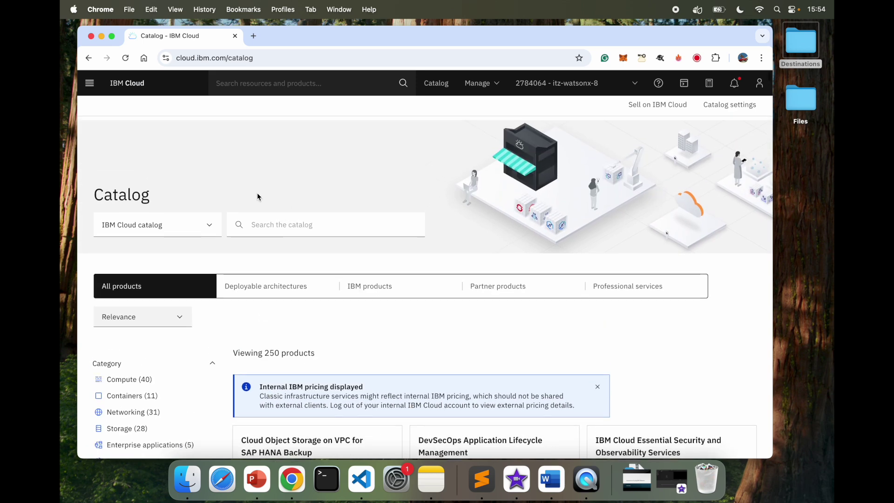
pyautogui.click(281, 232)
pyautogui.write('discovery')
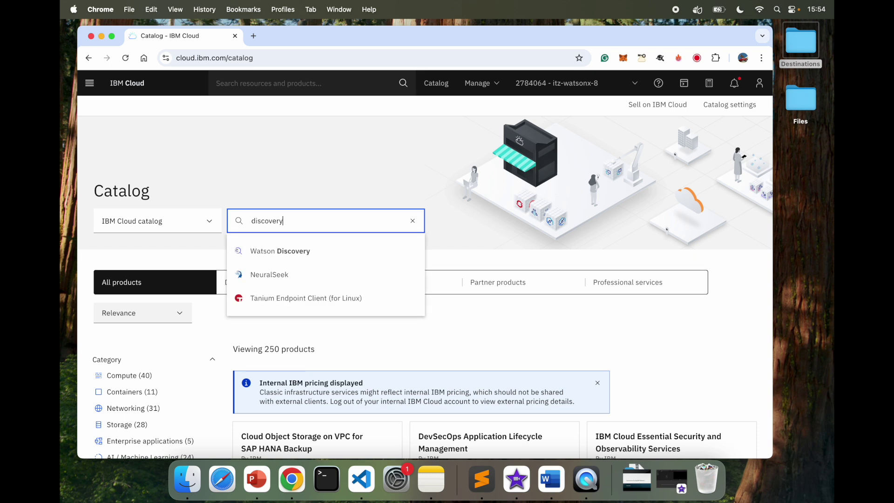
pyautogui.click(309, 251)
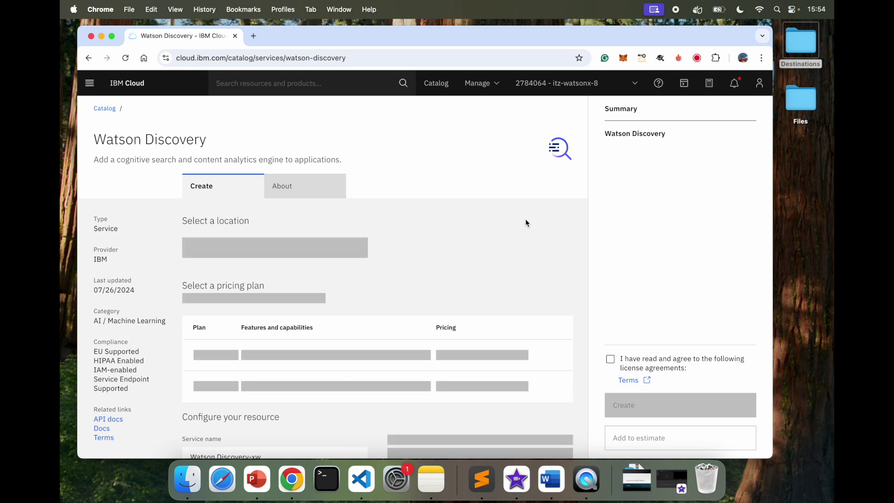
# Step: Create a Plus-plan Watson Discovery service in Washington DC (us-east) and launch the tool
pyautogui.scroll(-2, 434, 218)
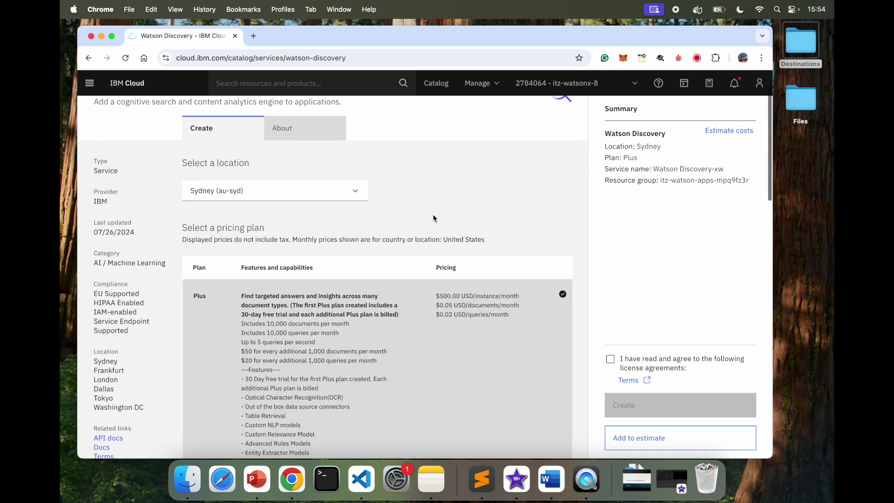
pyautogui.scroll(2, 310, 226)
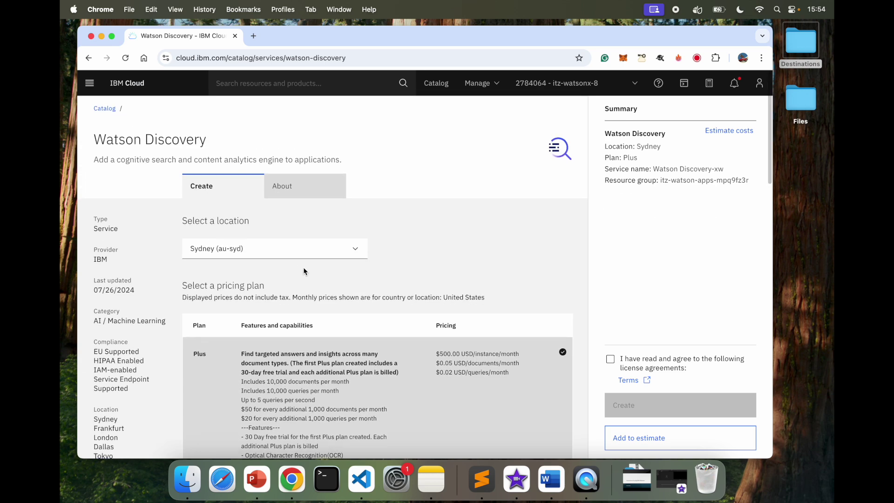
pyautogui.click(299, 250)
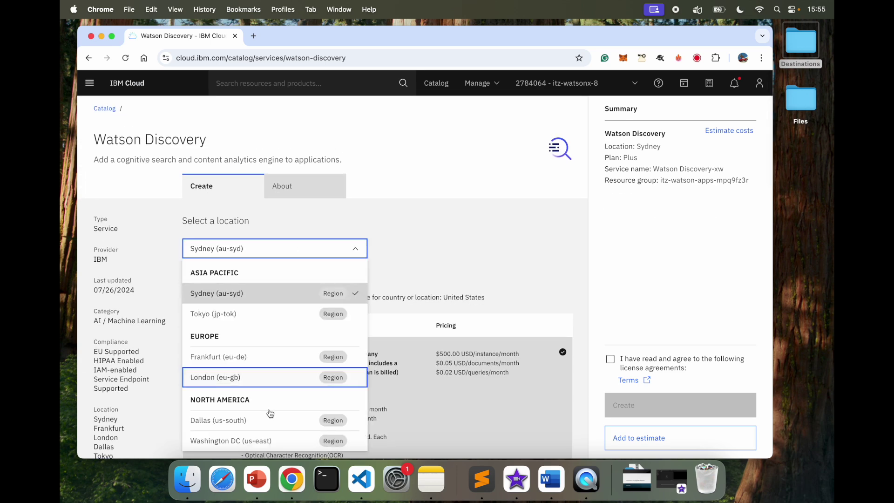
pyautogui.click(264, 440)
pyautogui.scroll(-3, 459, 253)
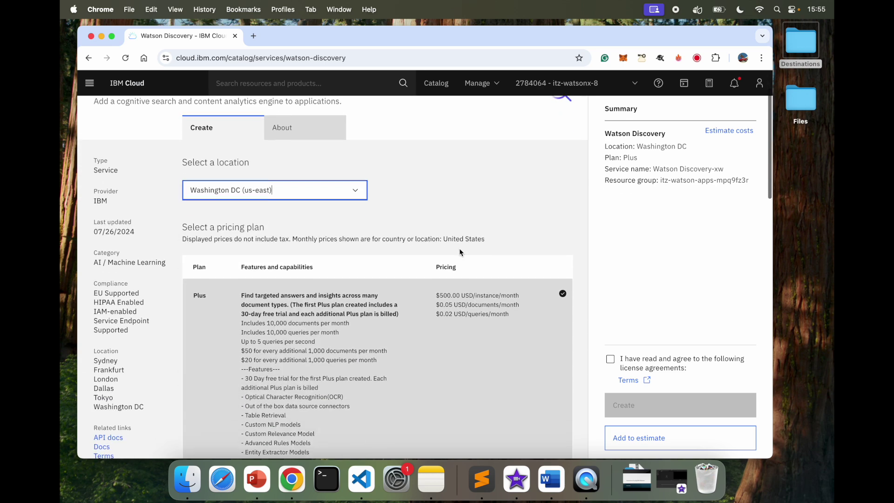
pyautogui.click(610, 359)
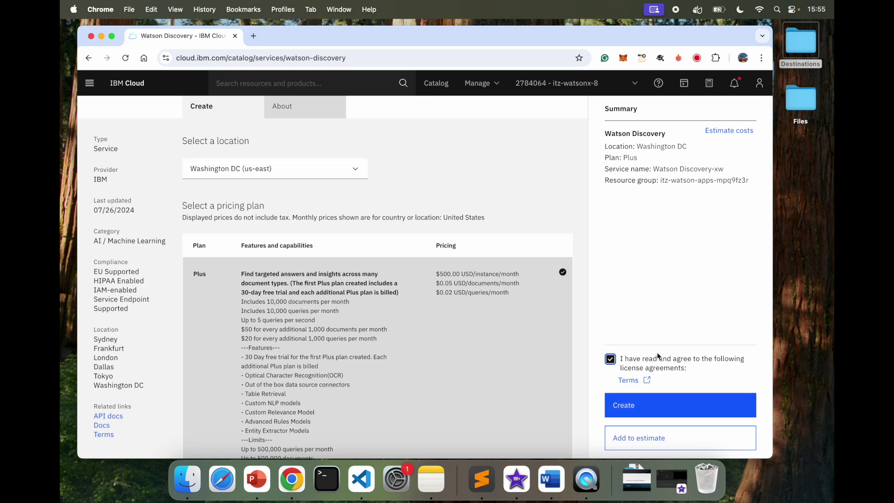
pyautogui.click(658, 407)
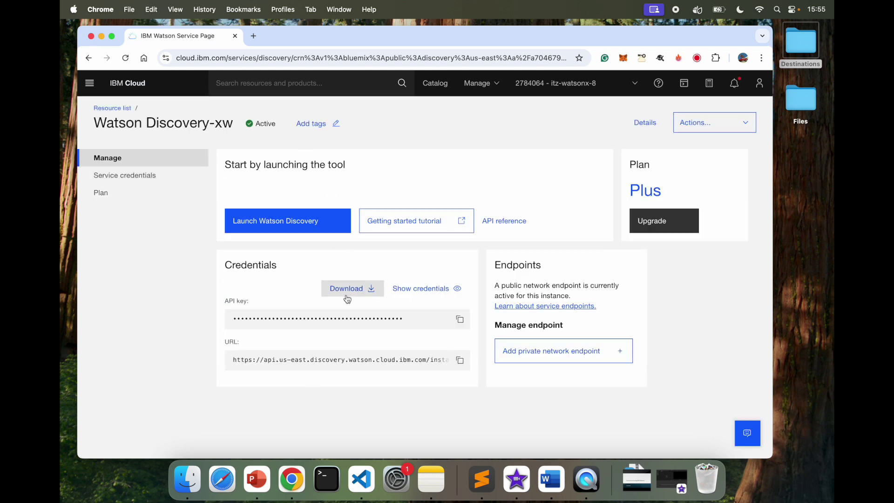
pyautogui.click(276, 228)
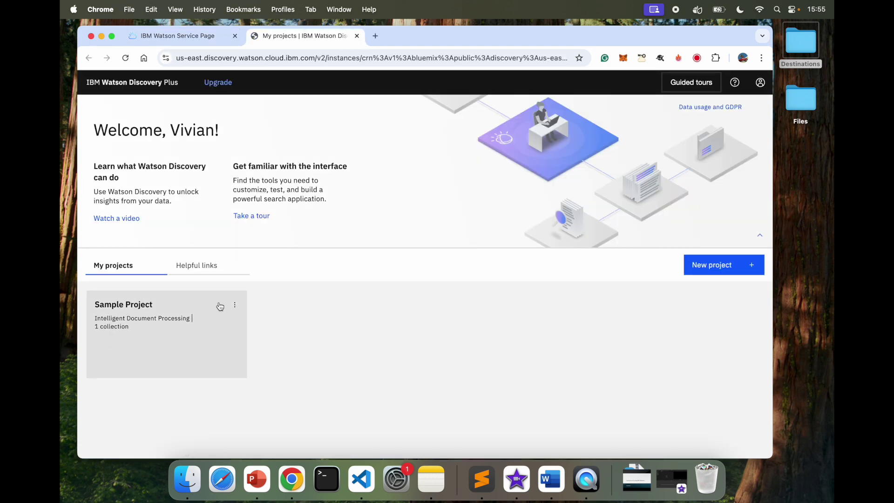
# Step: Create project 'Destinations for Vacation' with type Intelligent Document Processing and continue to collection setup
pyautogui.click(718, 269)
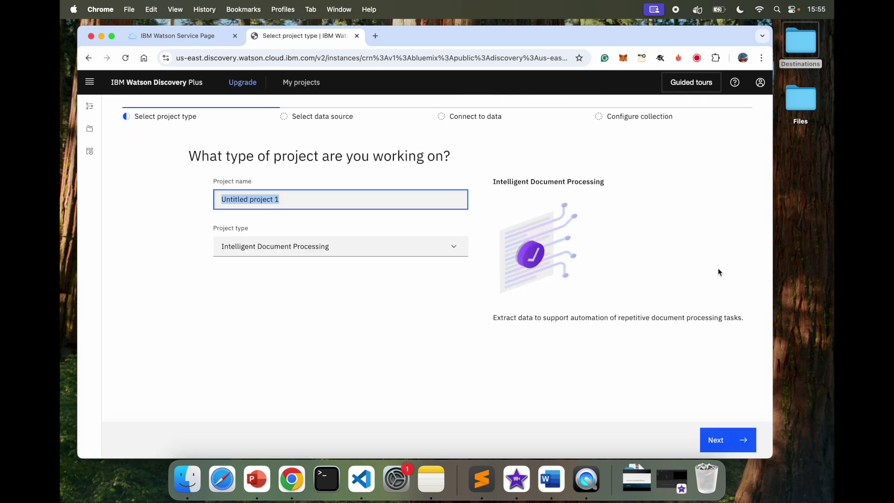
pyautogui.write('De')
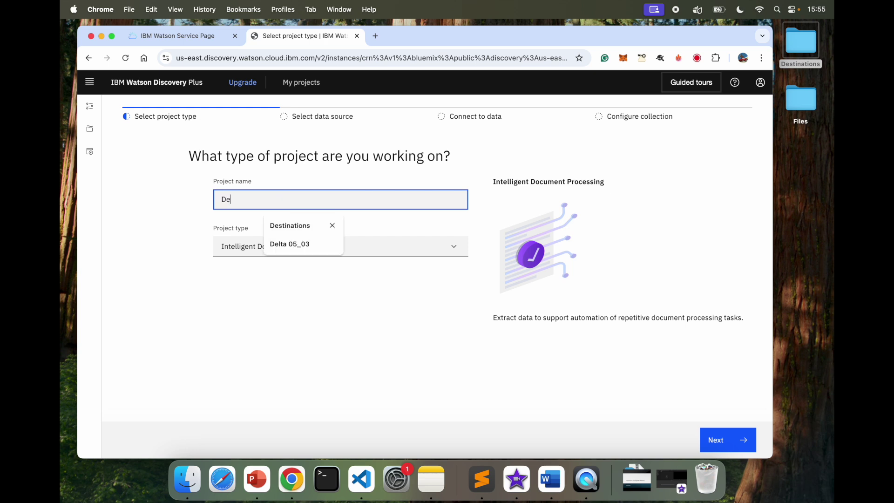
pyautogui.write('stination')
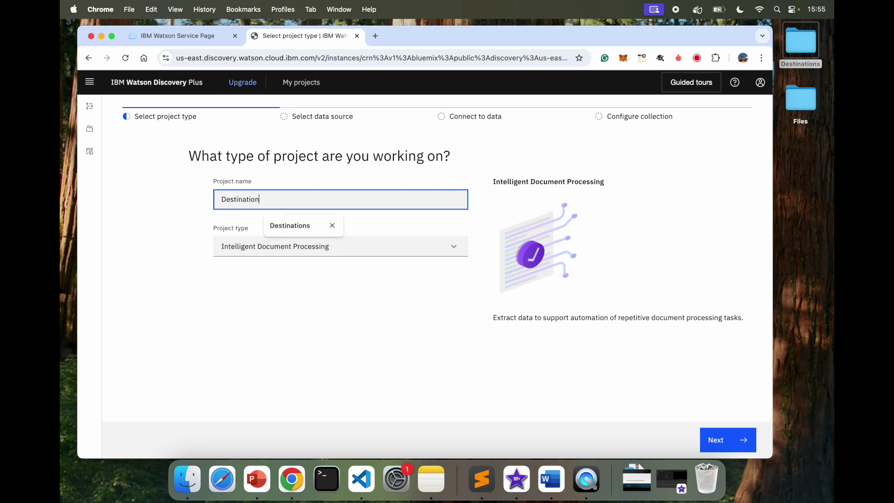
pyautogui.write('s for Vacation')
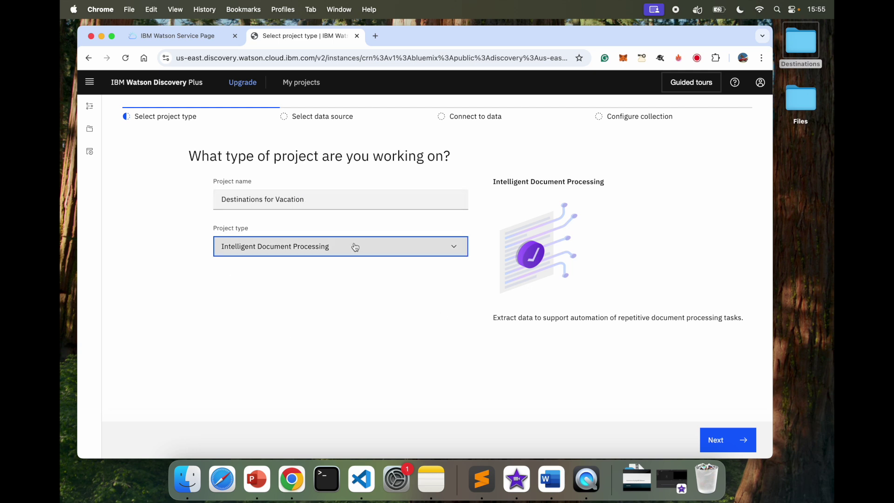
pyautogui.click(354, 247)
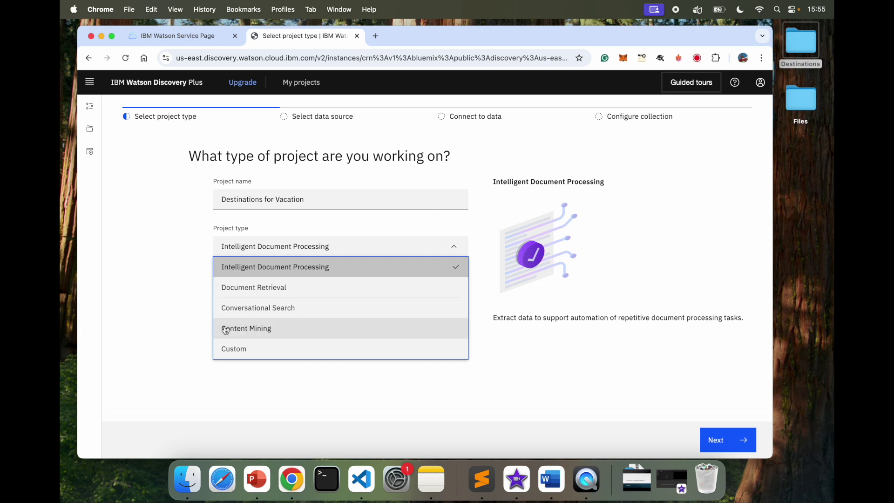
pyautogui.click(287, 313)
pyautogui.click(248, 254)
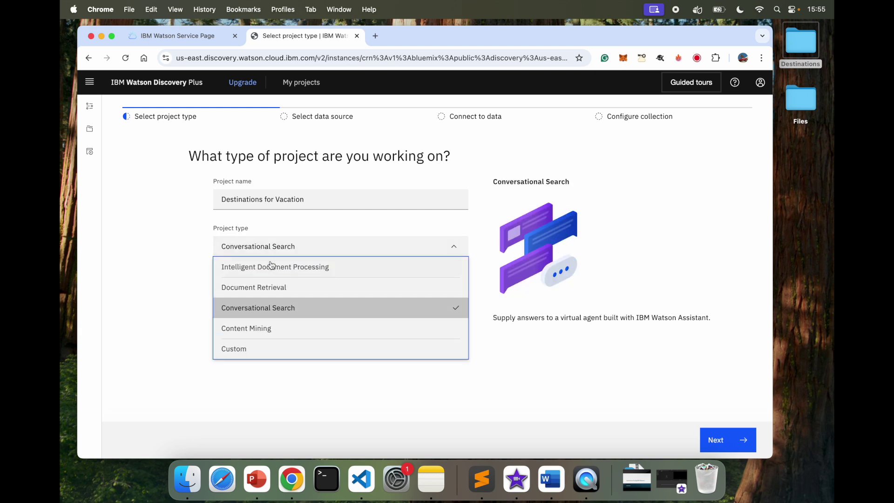
pyautogui.click(283, 329)
pyautogui.click(285, 247)
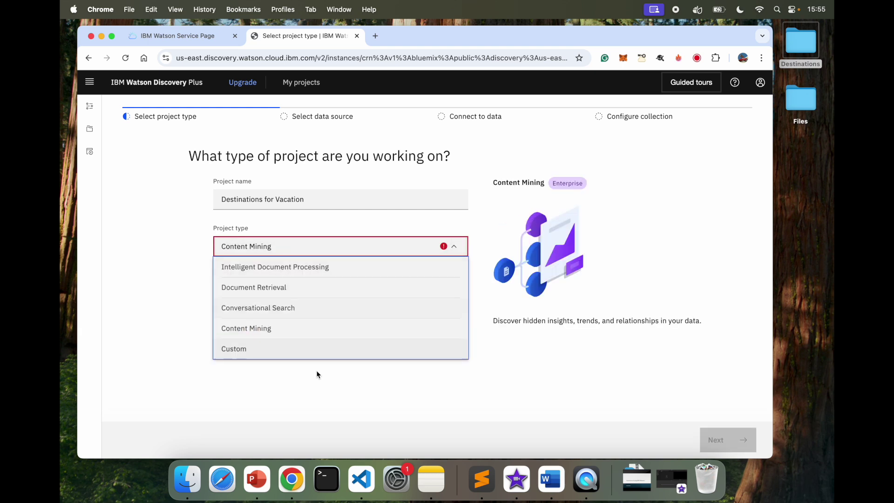
pyautogui.click(303, 270)
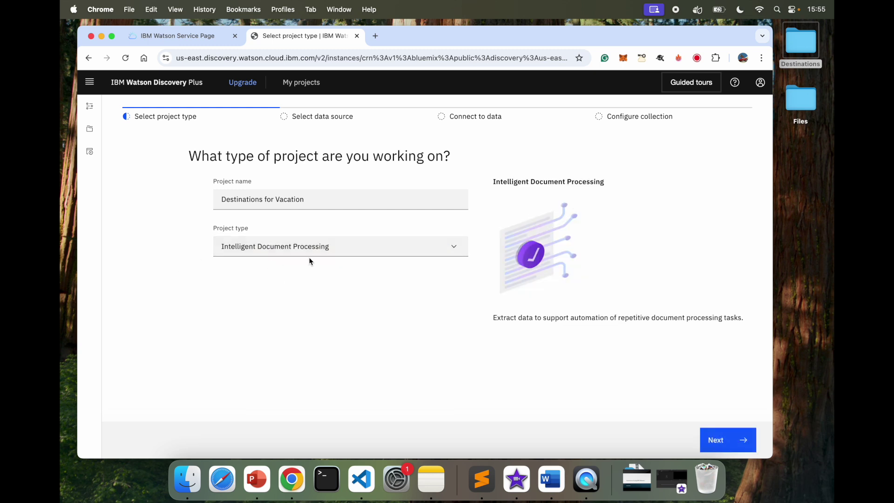
pyautogui.click(718, 440)
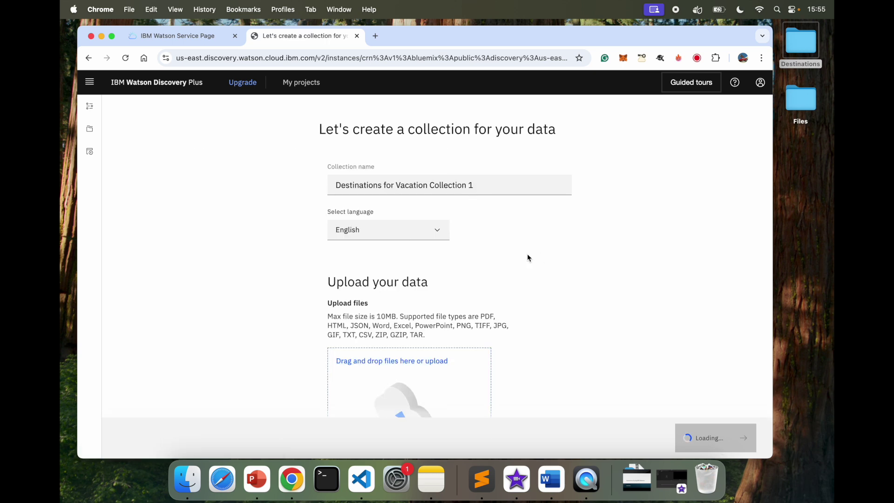
# Step: Upload all seven destination documents into the new collection
pyautogui.scroll(-3, 339, 235)
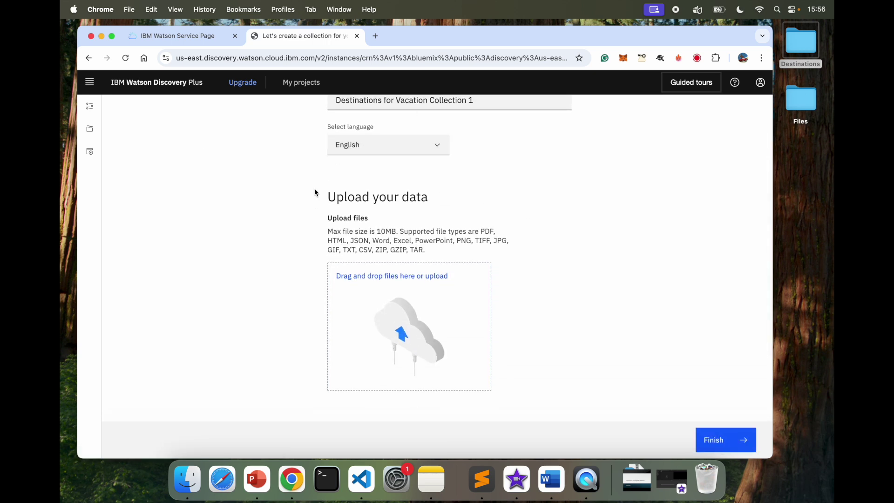
pyautogui.scroll(2, 314, 188)
pyautogui.scroll(-2, 410, 251)
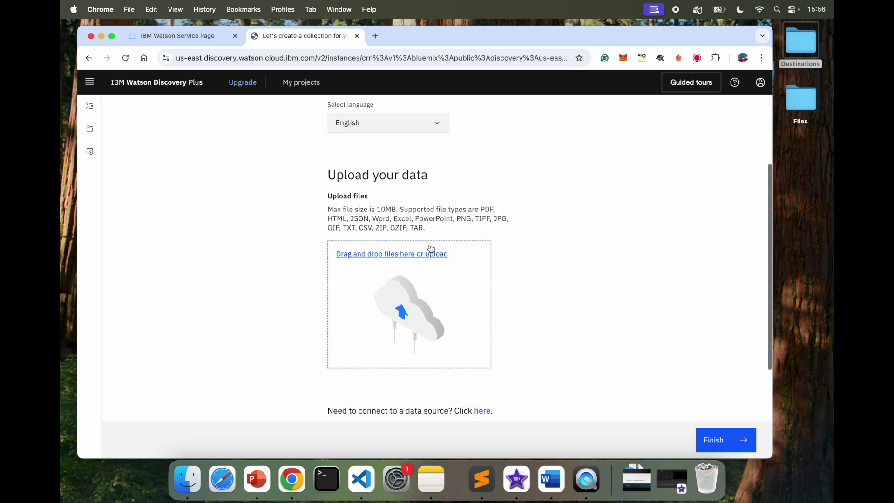
pyautogui.click(405, 258)
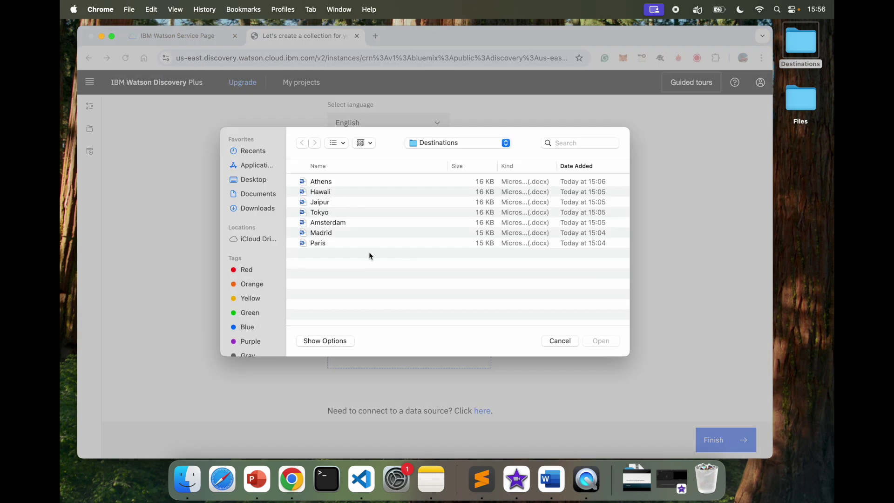
pyautogui.press('super+a')
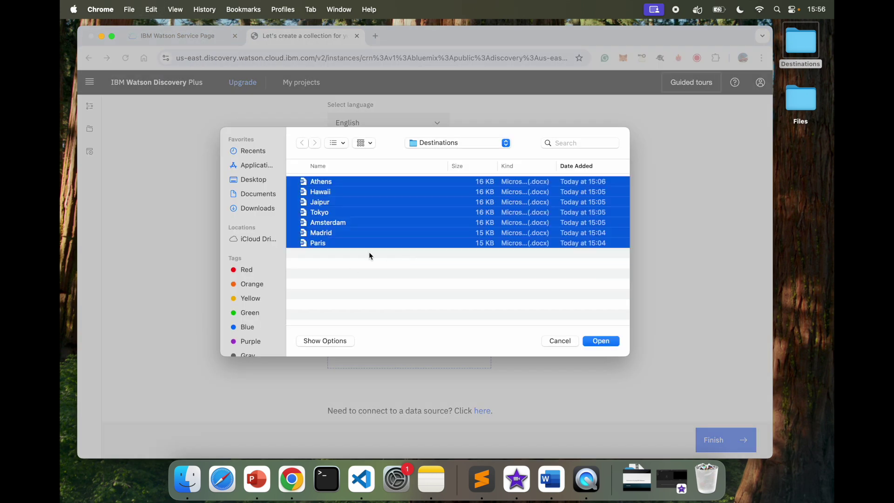
pyautogui.click(602, 342)
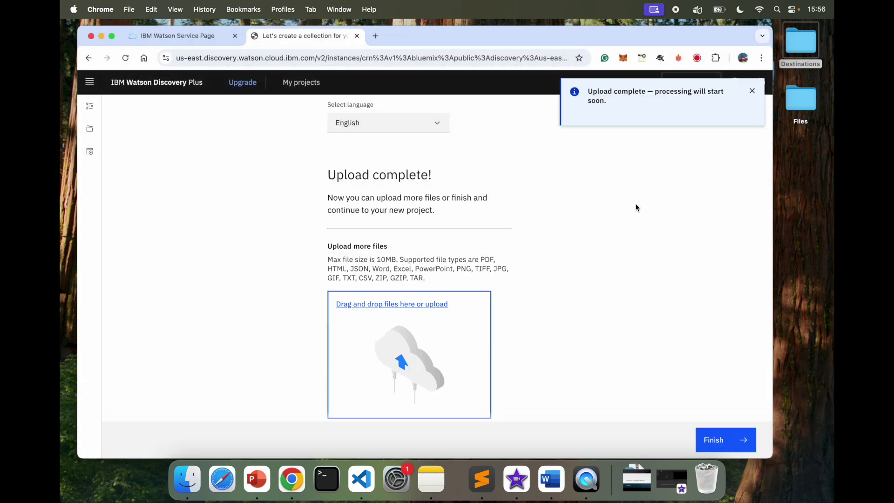
# Step: Review the extra processing settings and finish creating the collection
pyautogui.scroll(5, 516, 250)
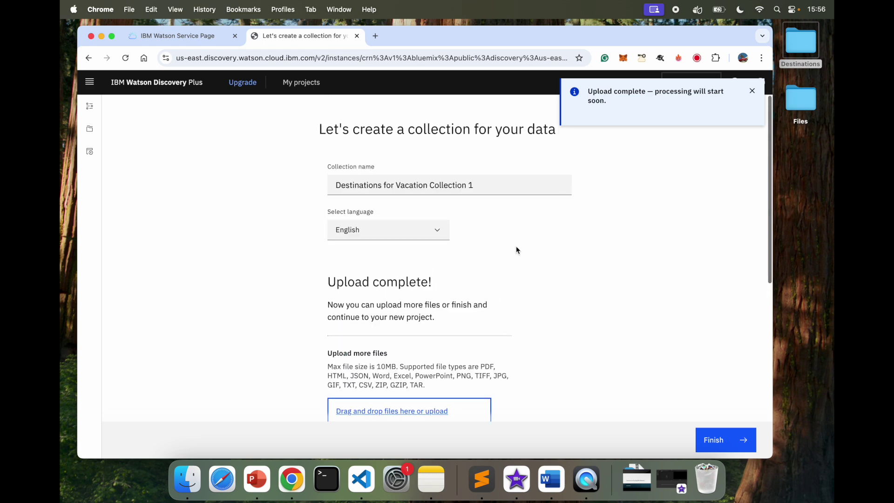
pyautogui.scroll(-5, 594, 353)
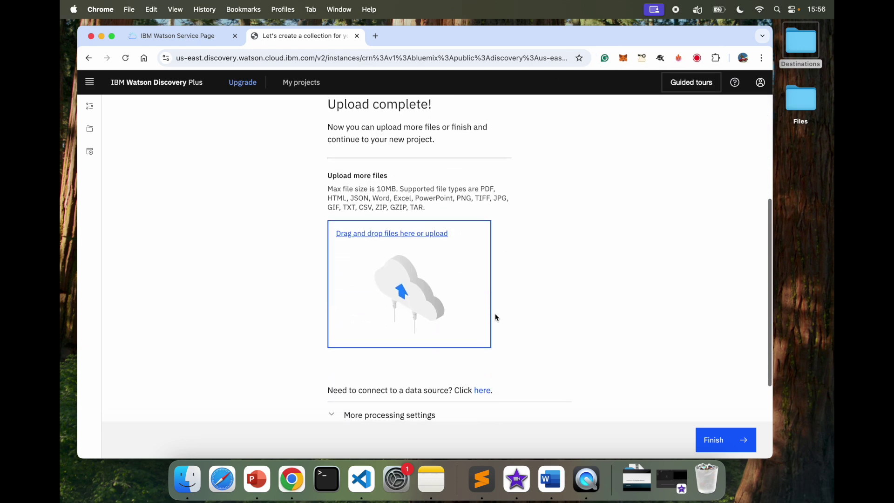
pyautogui.click(338, 360)
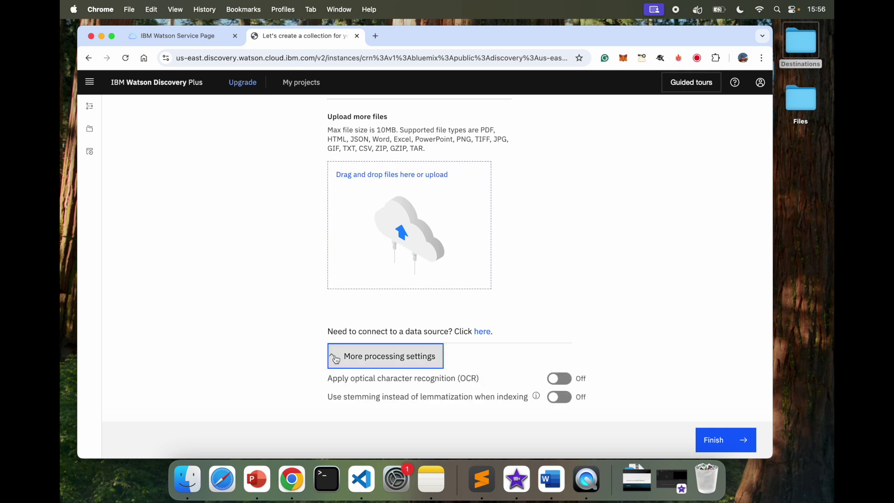
pyautogui.scroll(-1, 364, 400)
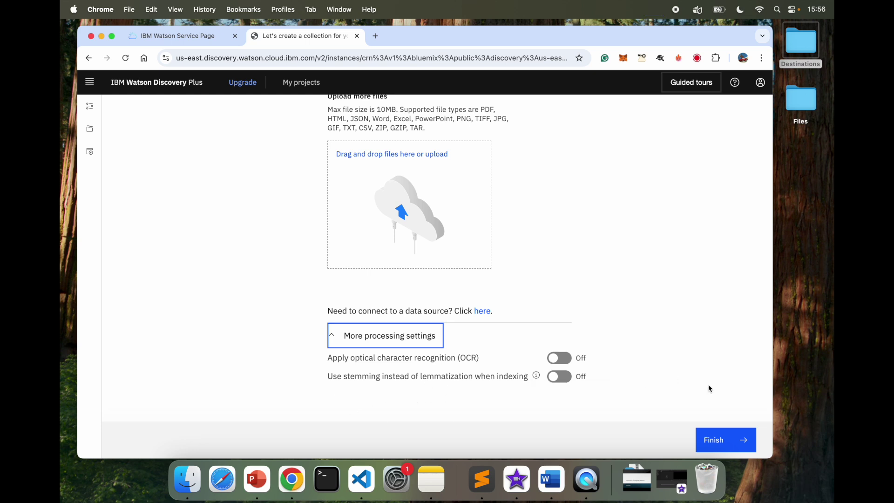
pyautogui.moveTo(538, 379)
pyautogui.scroll(-2, 538, 377)
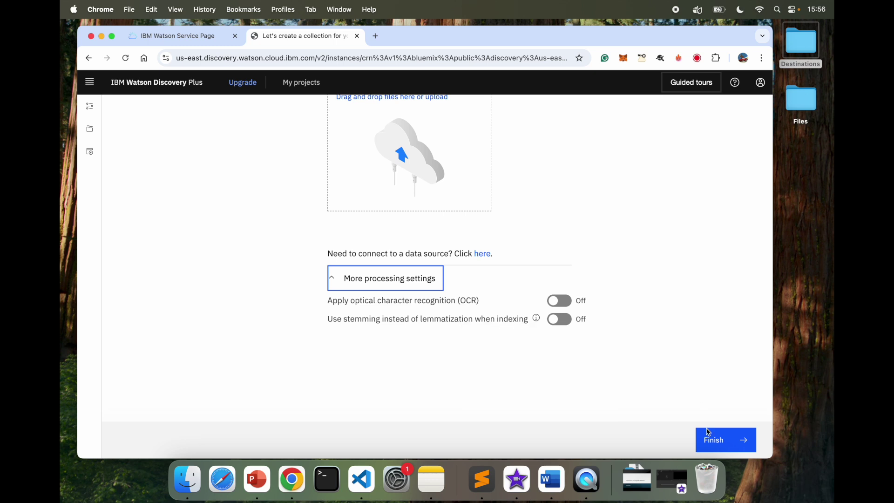
pyautogui.click(717, 444)
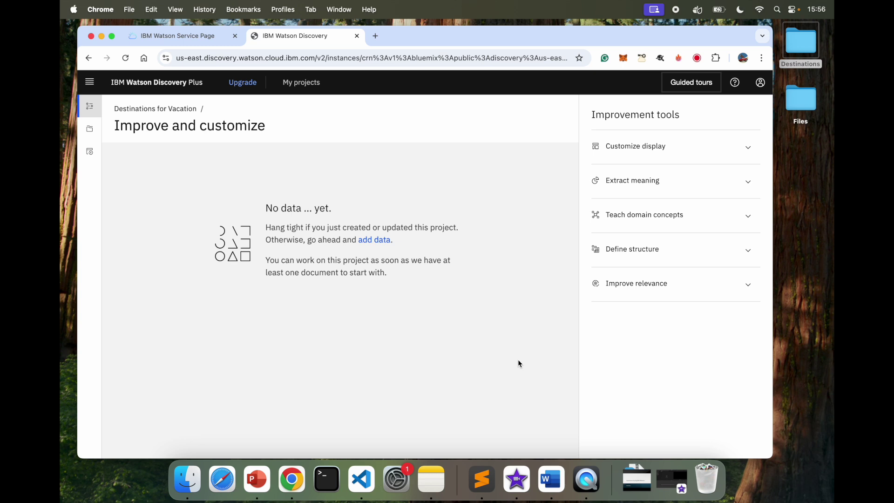
# Step: Return to the IBM Cloud dashboard, search the catalog for 'assist', and open watsonx Assistant
pyautogui.click(160, 35)
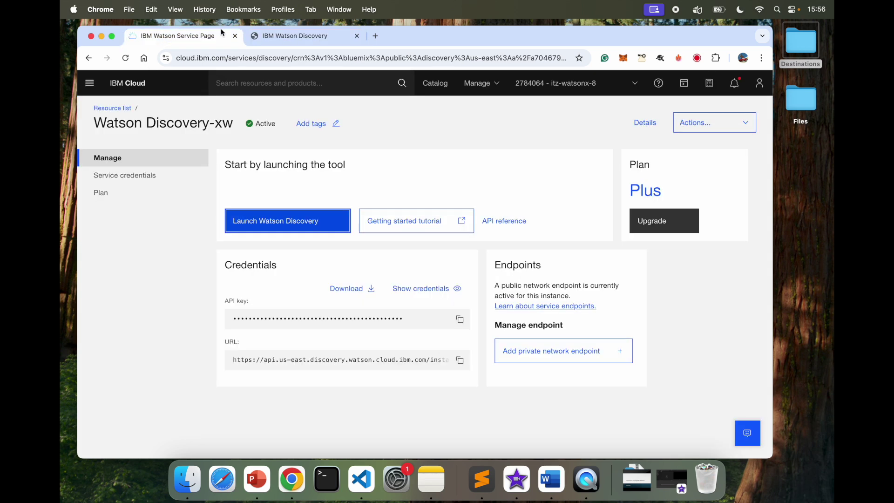
pyautogui.click(119, 86)
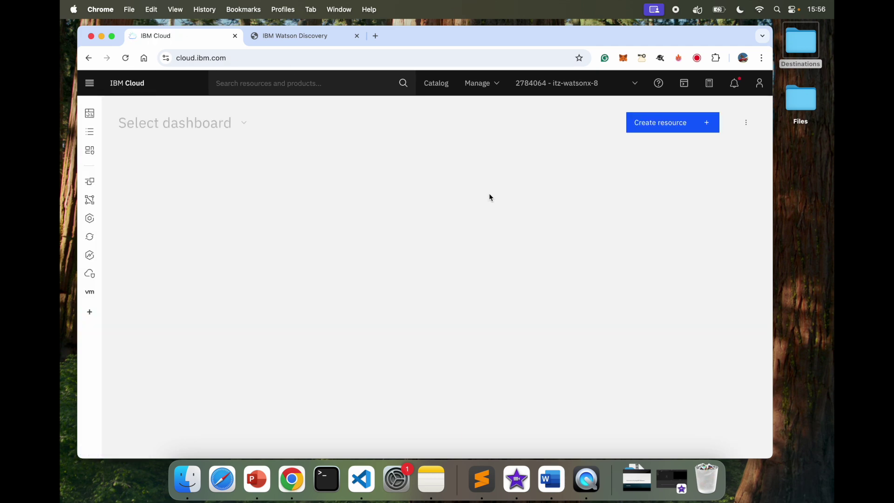
pyautogui.click(680, 123)
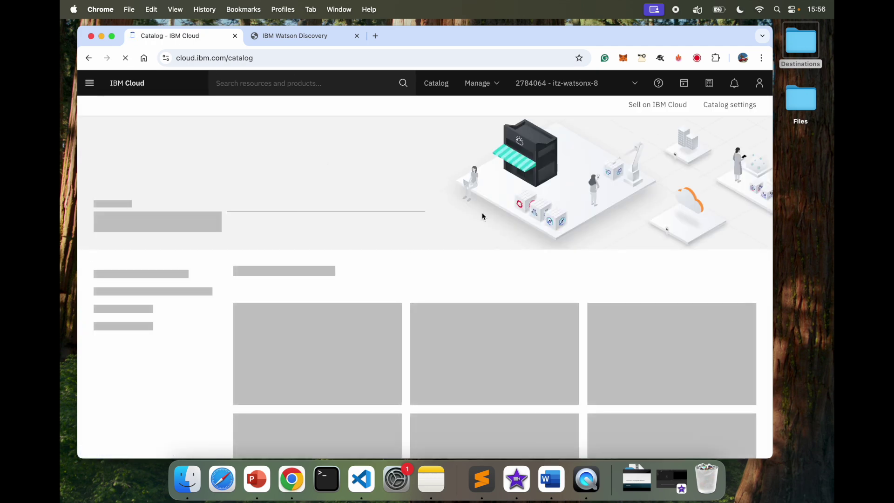
pyautogui.click(245, 215)
pyautogui.write('assist')
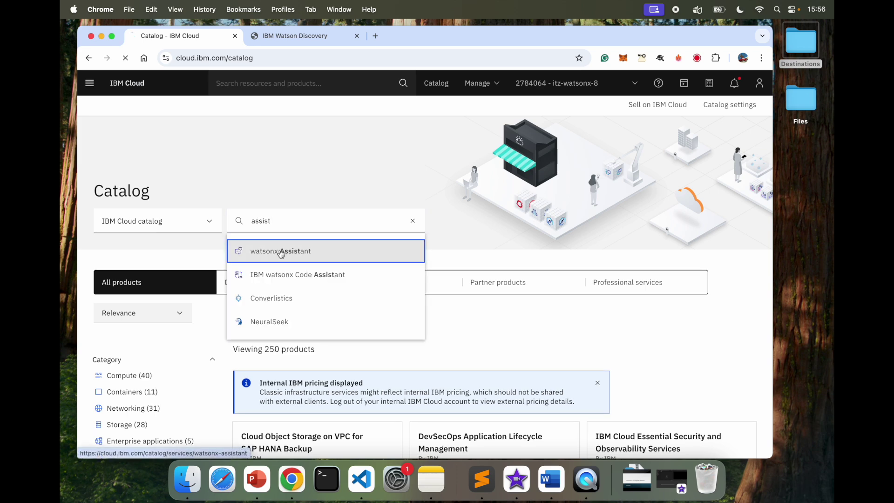
pyautogui.click(279, 251)
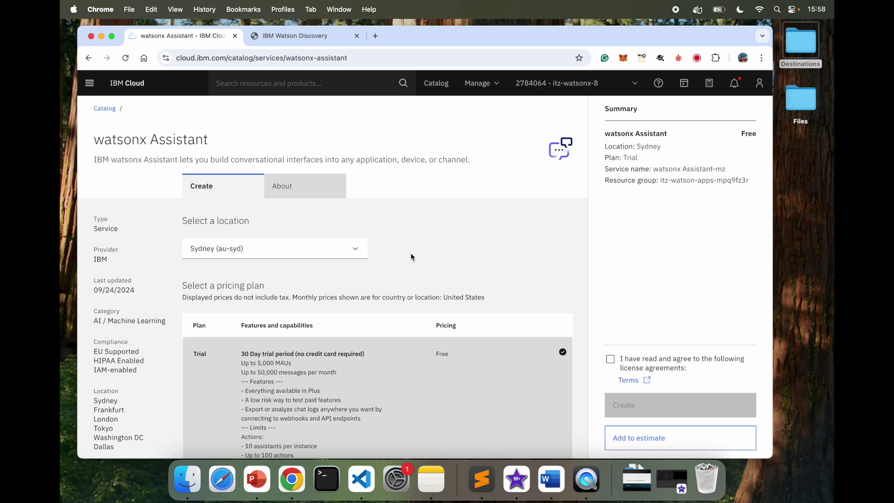
# Step: Create a Trial watsonx Assistant service in Washington DC, accepting the license, and launch it
pyautogui.scroll(-3, 501, 309)
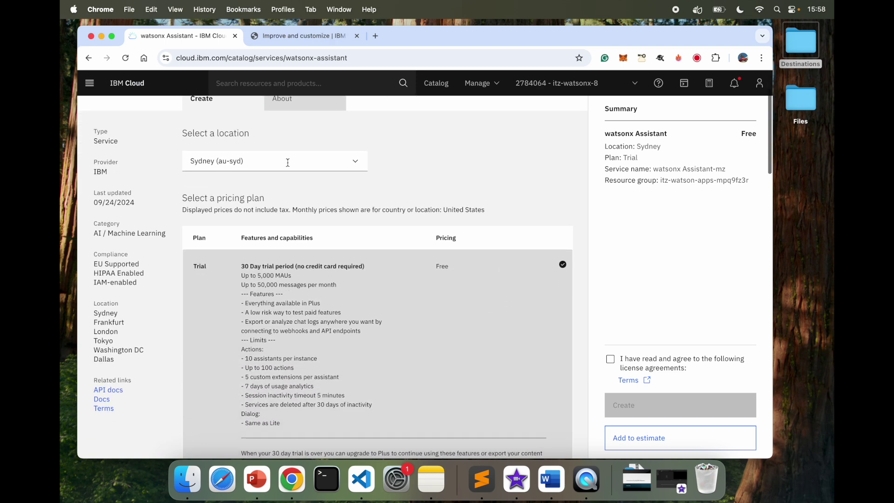
pyautogui.click(288, 162)
pyautogui.click(237, 353)
pyautogui.scroll(-4, 475, 276)
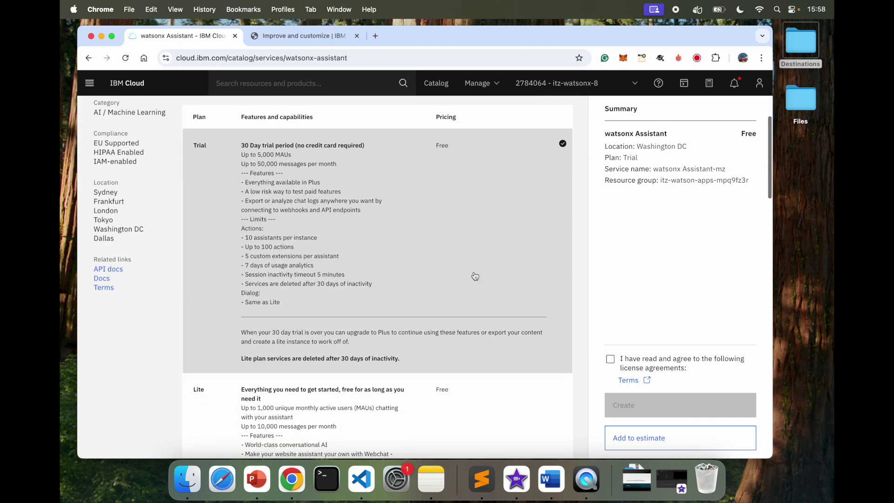
pyautogui.scroll(3, 475, 276)
pyautogui.scroll(-5, 475, 277)
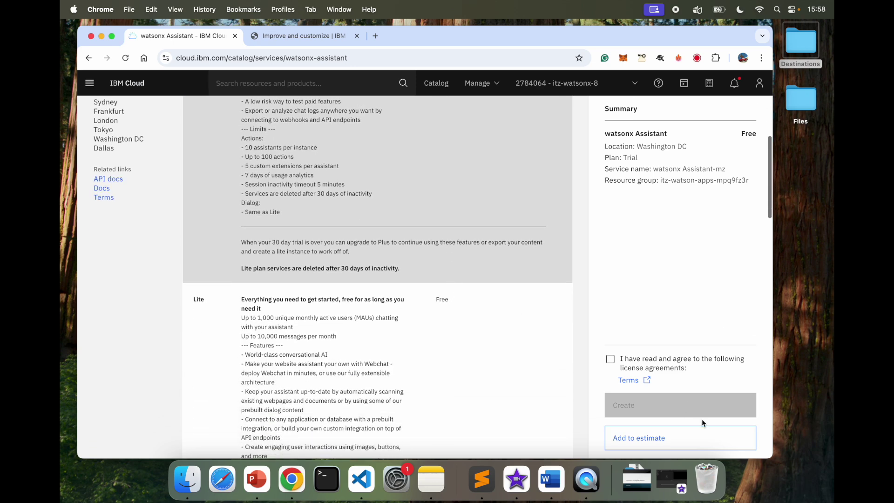
pyautogui.click(610, 359)
pyautogui.click(665, 410)
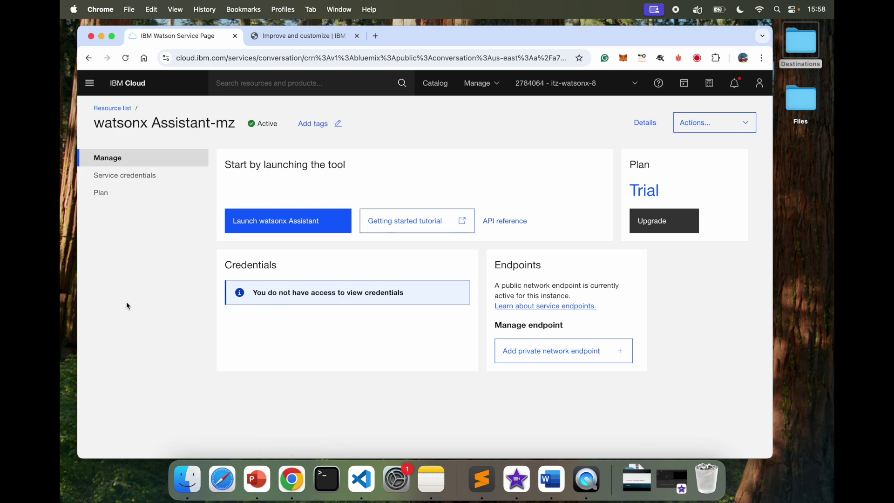
pyautogui.click(275, 227)
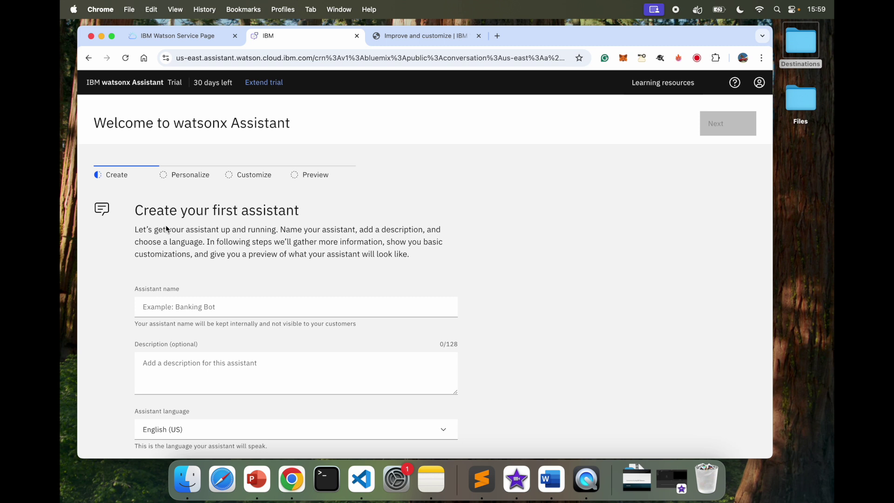
# Step: Enter 'Vacation Assistant' as the assistant name and proceed to Personalize your assistant
pyautogui.scroll(-1, 273, 227)
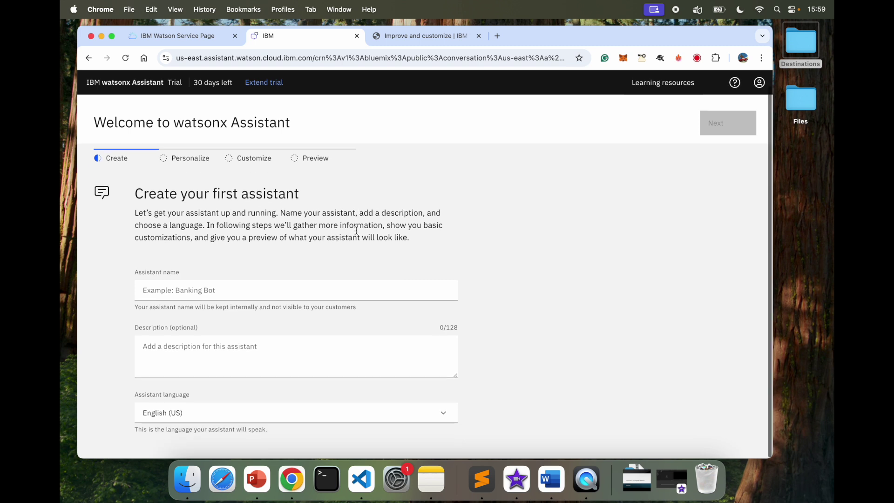
pyautogui.click(215, 291)
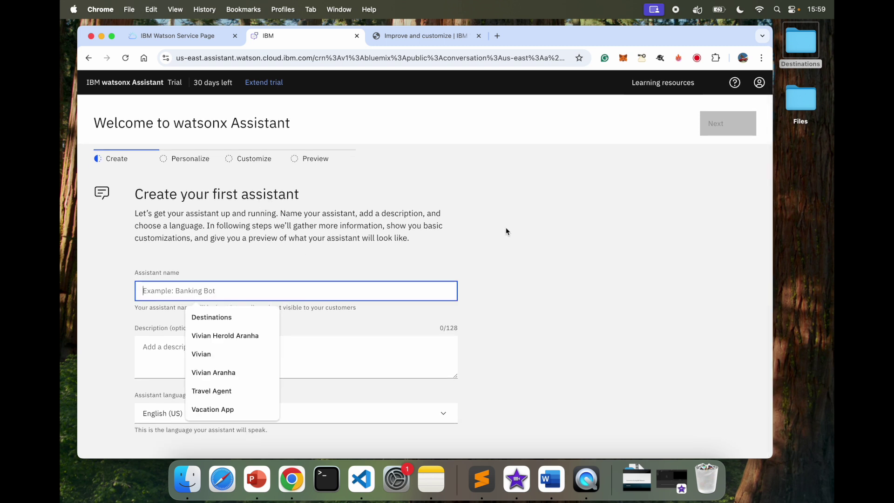
pyautogui.write('Vaca')
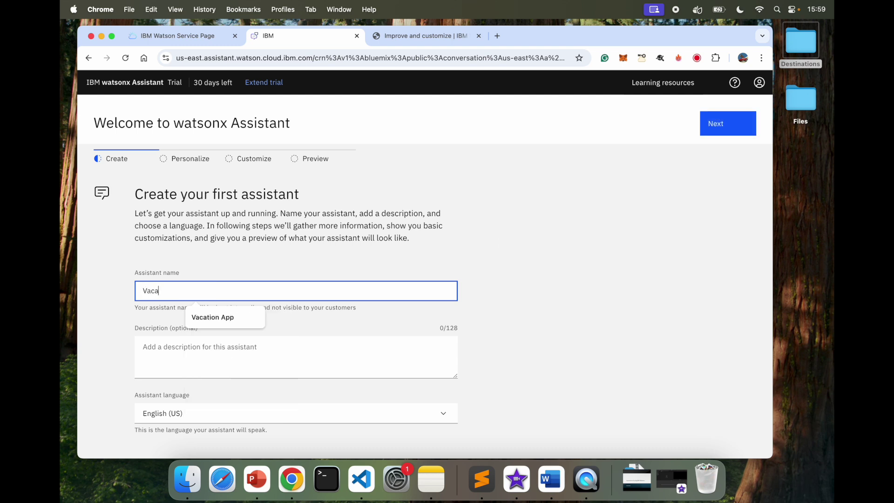
pyautogui.write('tion Assistant')
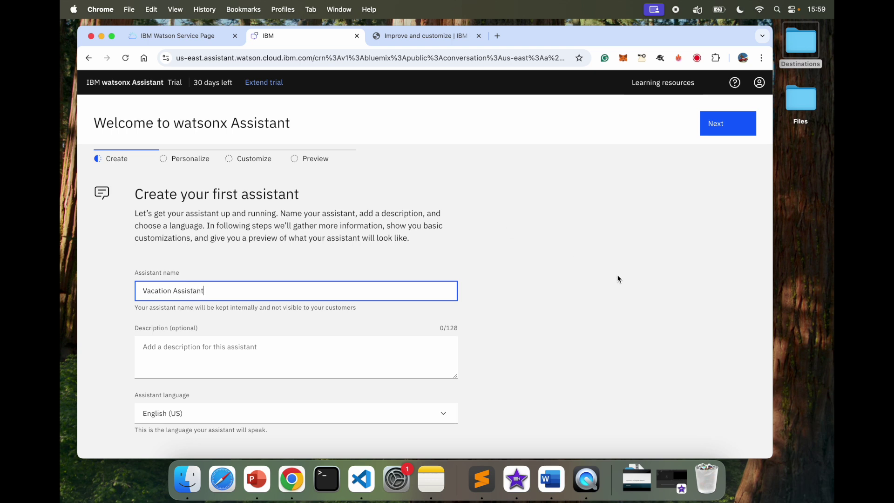
pyautogui.click(291, 349)
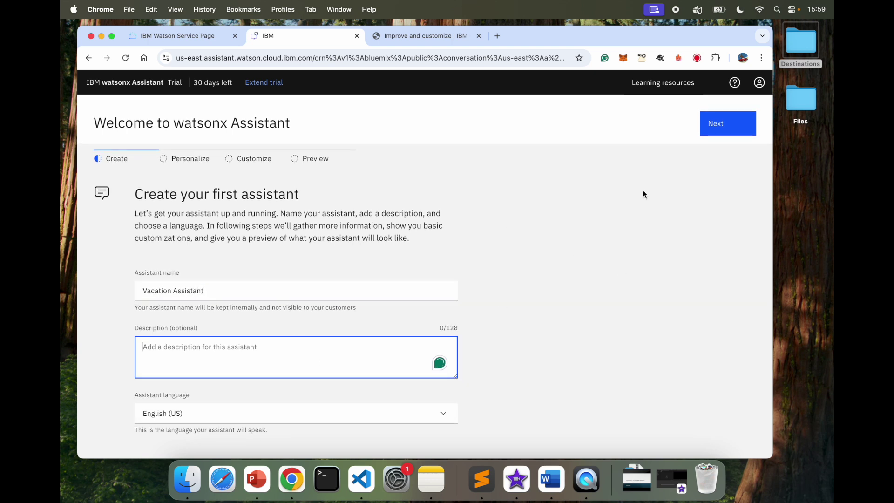
pyautogui.click(715, 123)
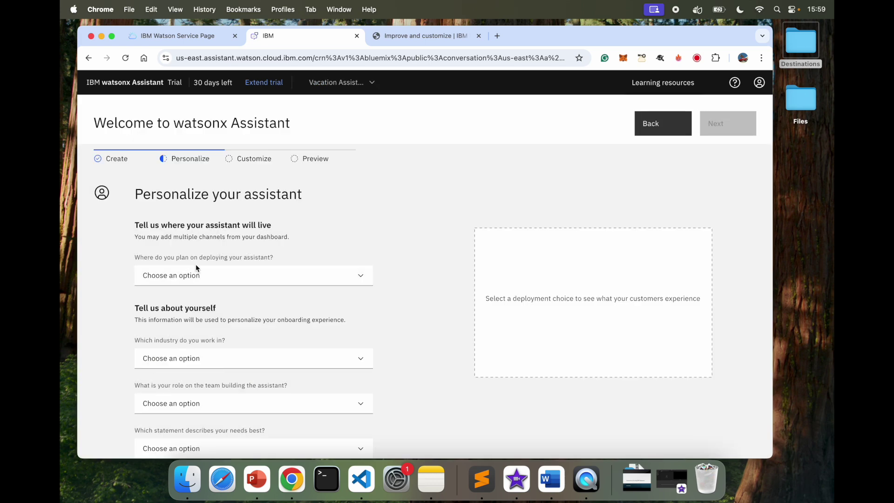
# Step: Choose Web channel, Hospitality industry, Lead strategist role, and 'provide confident answers to common questions'
pyautogui.click(211, 275)
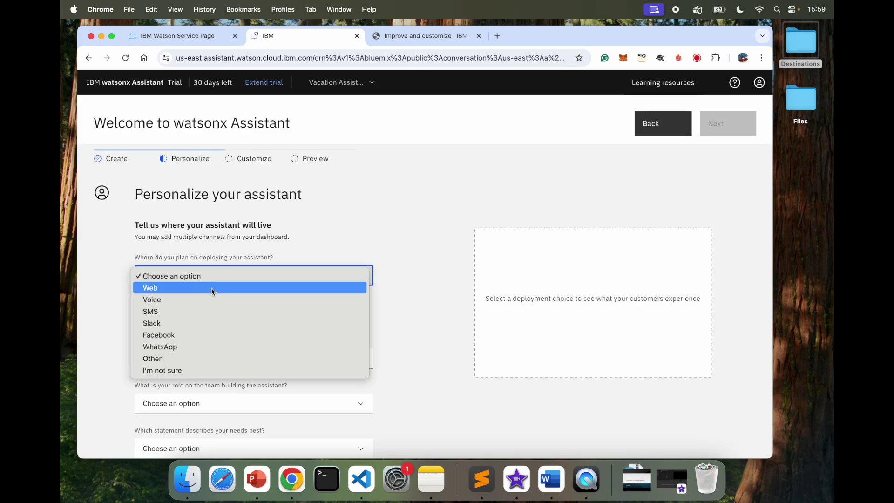
pyautogui.click(211, 288)
pyautogui.scroll(-3, 403, 258)
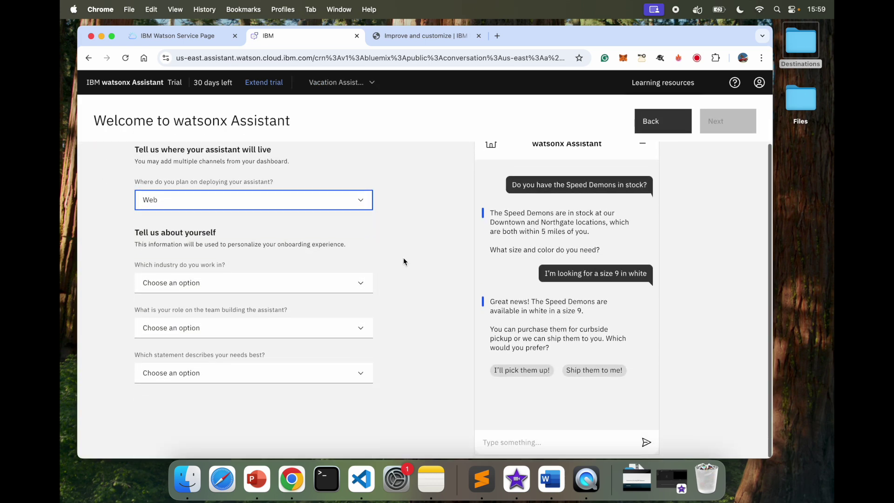
pyautogui.click(217, 292)
pyautogui.click(217, 285)
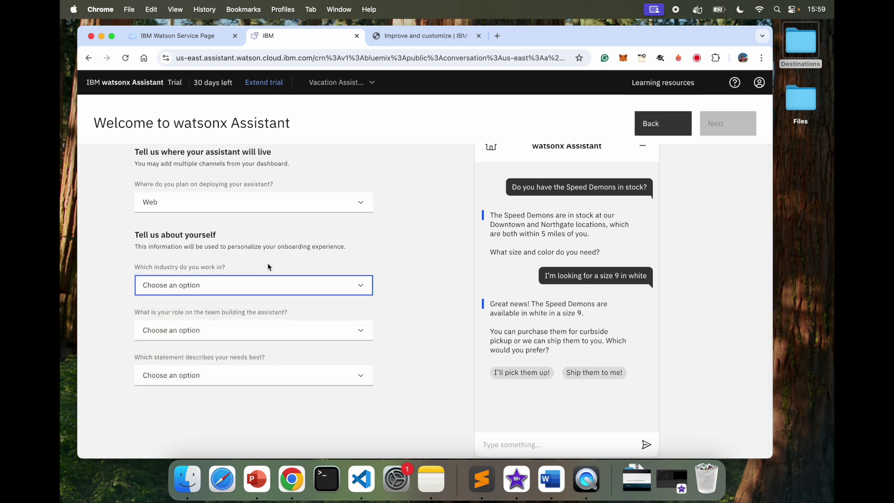
pyautogui.click(238, 285)
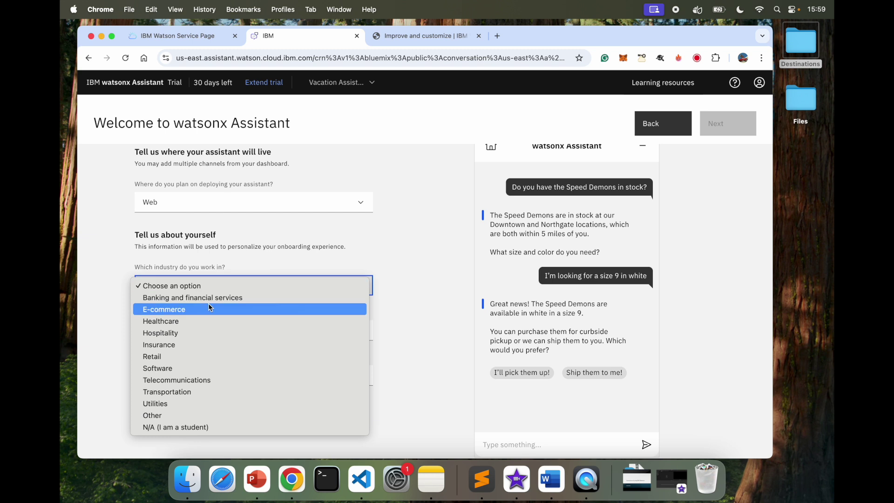
pyautogui.click(196, 331)
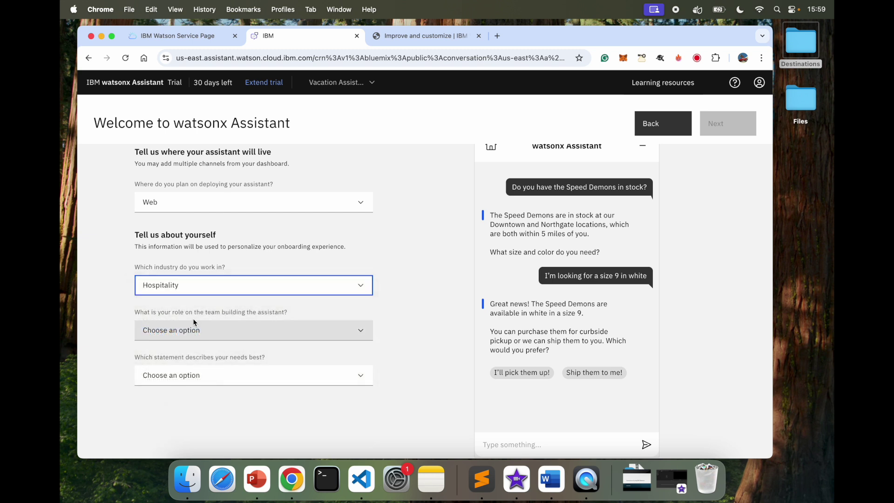
pyautogui.click(192, 332)
pyautogui.click(191, 343)
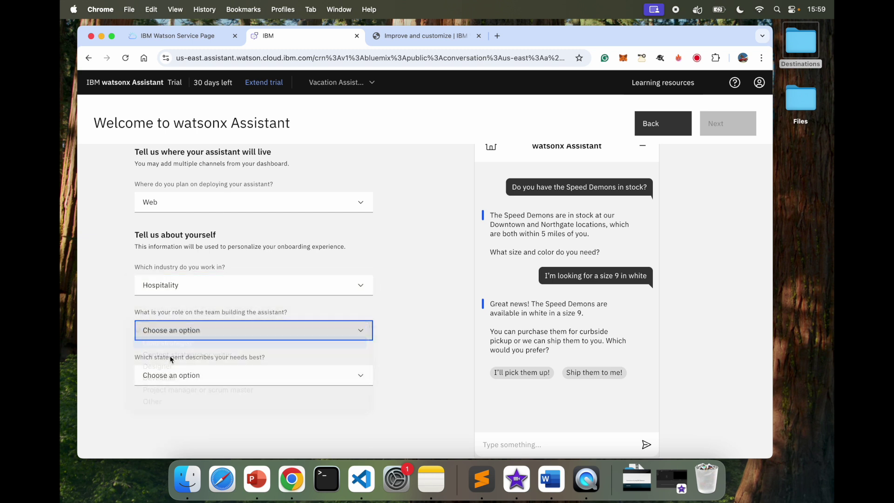
pyautogui.click(196, 384)
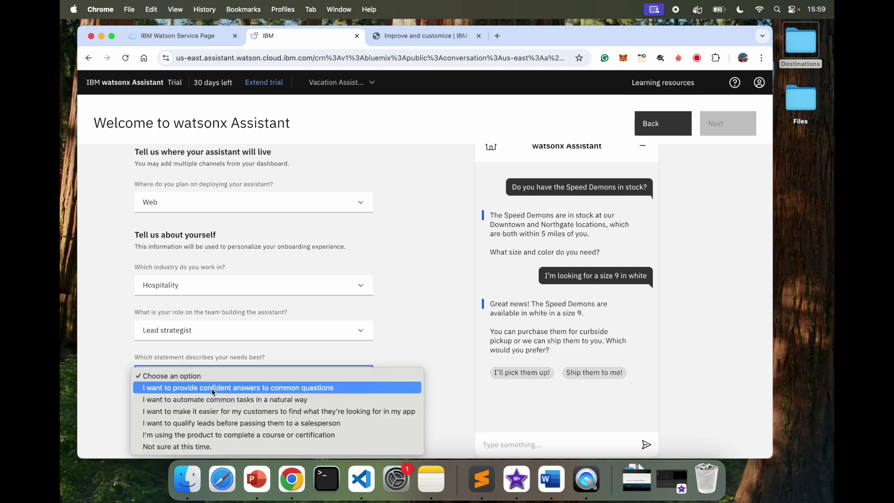
pyautogui.click(211, 388)
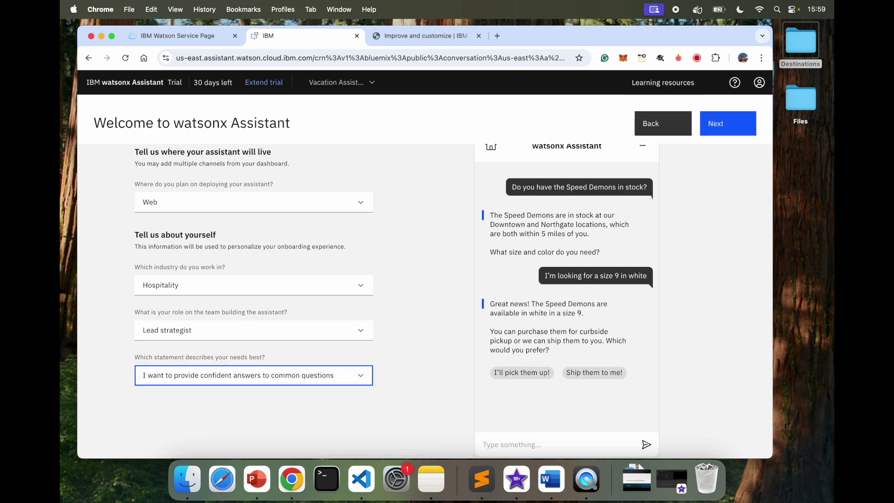
pyautogui.click(727, 124)
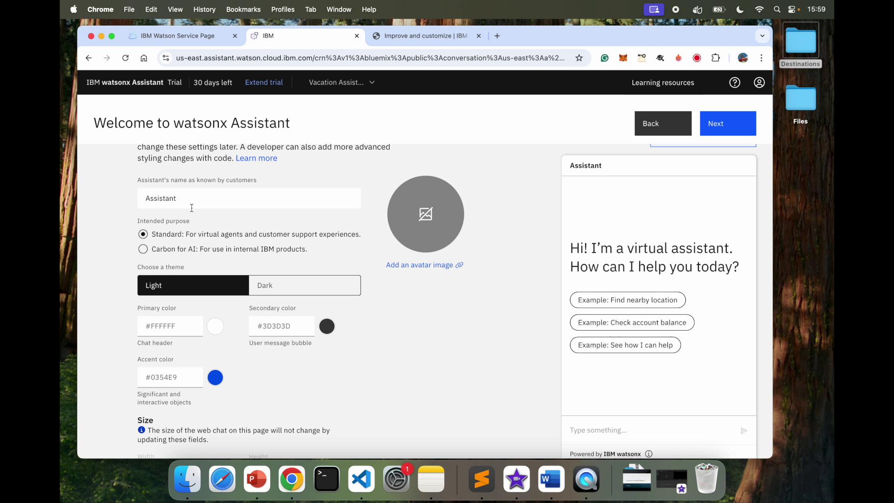
# Step: Name the chat 'Vacation Assistant' and set colours #1a5449, #192870 and accent #2284ee
pyautogui.doubleClick(209, 196)
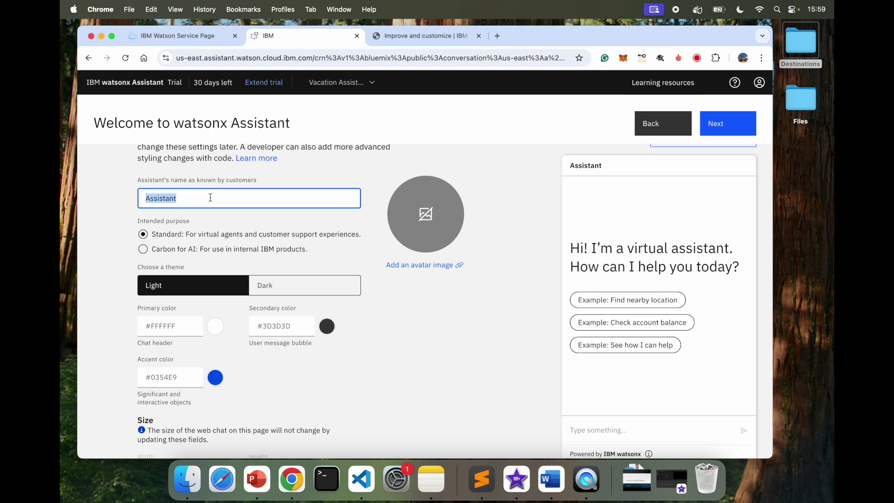
pyautogui.write('Vacati')
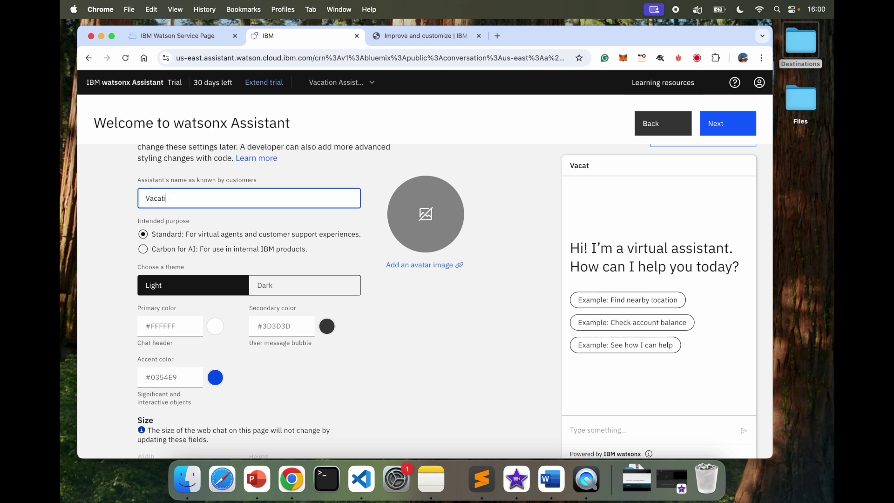
pyautogui.write('on Assistant')
pyautogui.scroll(-1, 279, 244)
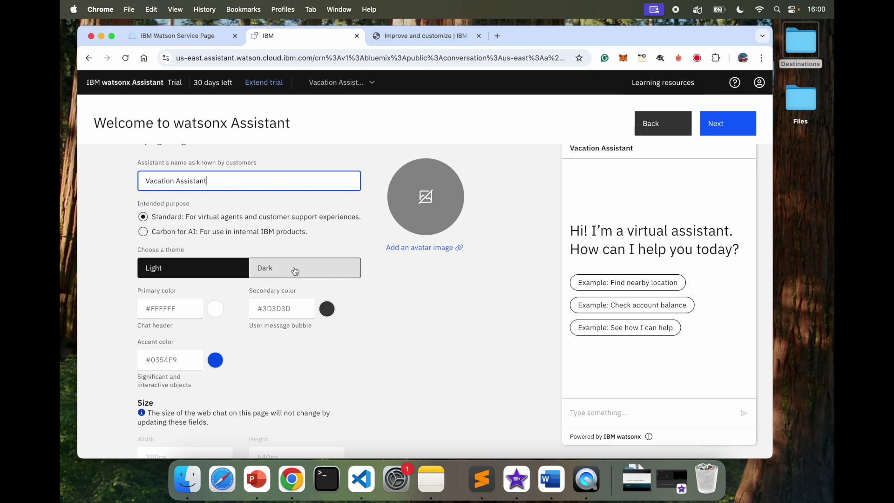
pyautogui.click(175, 309)
pyautogui.click(191, 335)
pyautogui.click(279, 308)
pyautogui.click(301, 335)
pyautogui.click(163, 368)
pyautogui.click(183, 384)
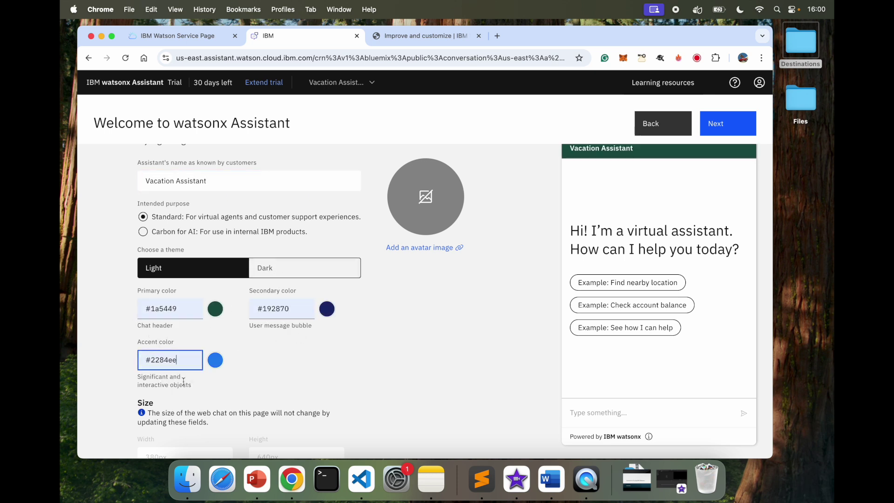
# Step: Switch the IBM watermark off and advance to the Preview step
pyautogui.scroll(-4, 375, 371)
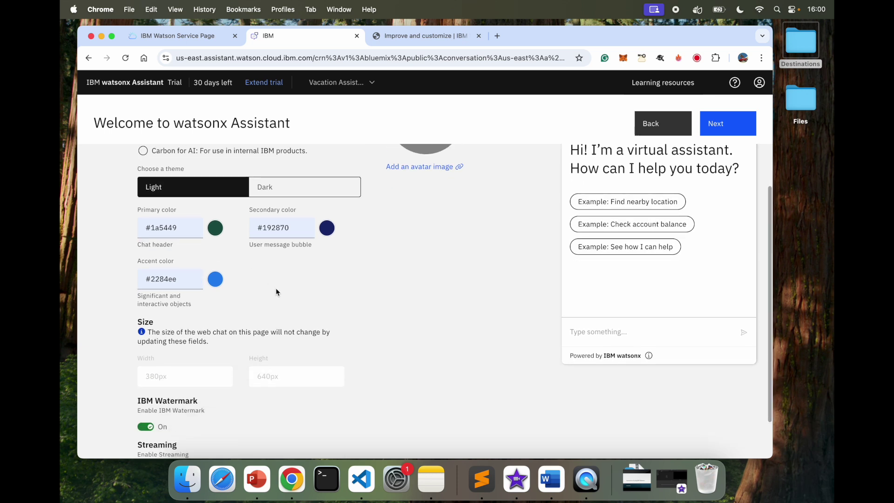
pyautogui.scroll(-3, 293, 399)
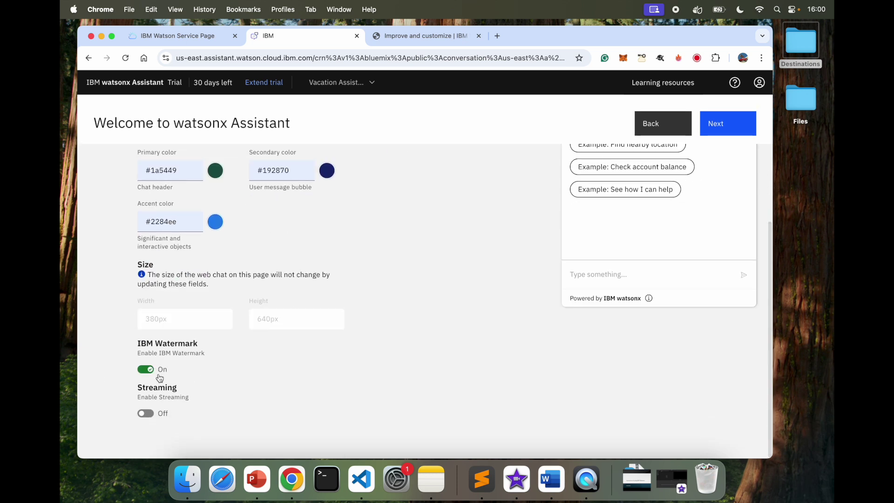
pyautogui.click(145, 369)
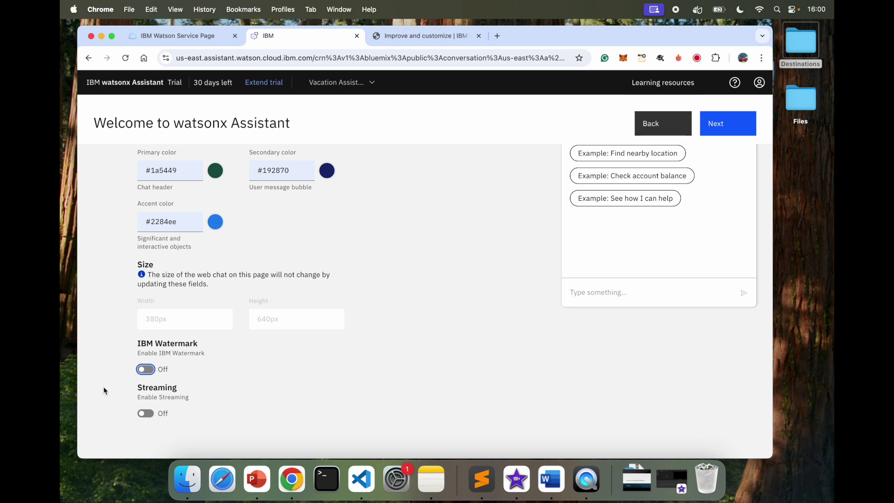
pyautogui.scroll(6, 304, 400)
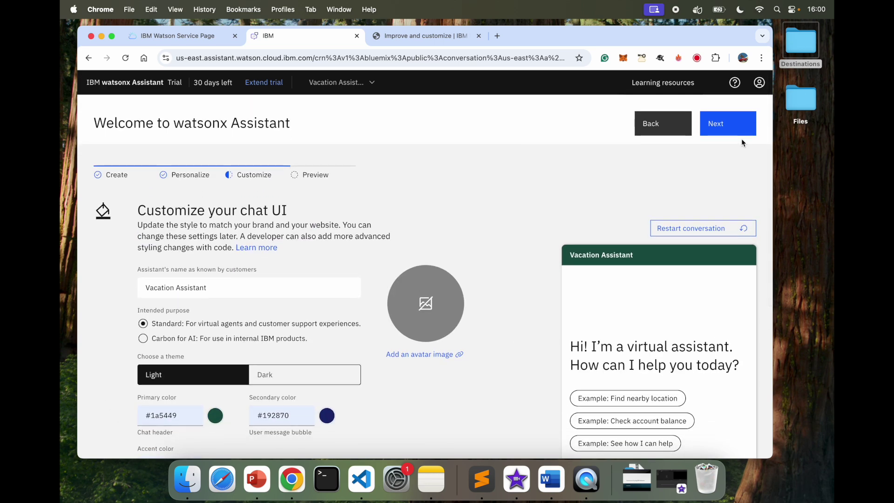
pyautogui.click(713, 124)
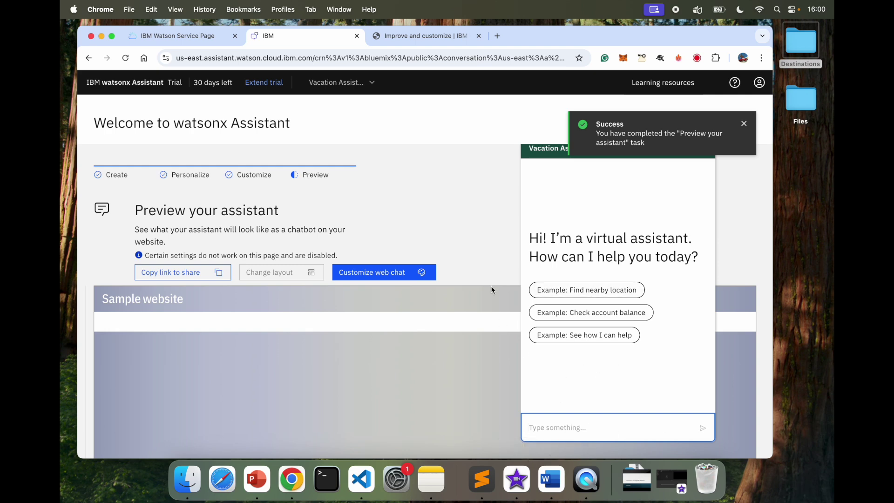
# Step: Dismiss the success notice, create Vacation Assistant, and go to Build actions
pyautogui.click(744, 124)
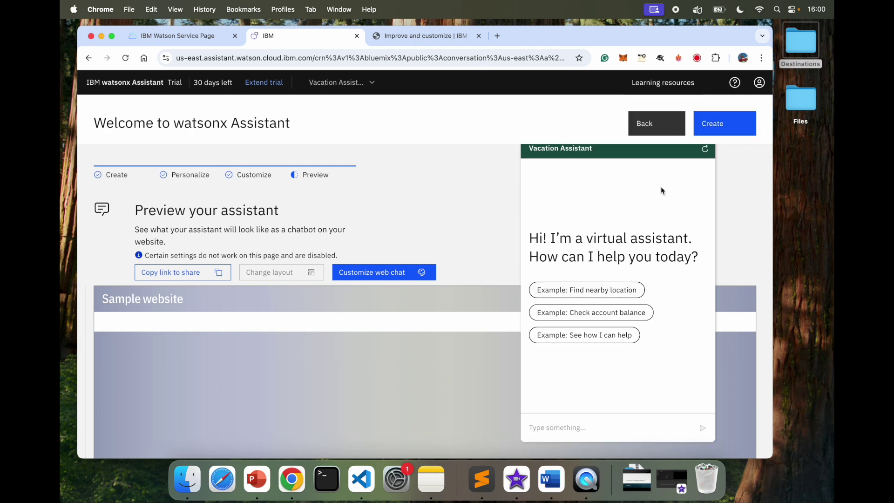
pyautogui.click(730, 124)
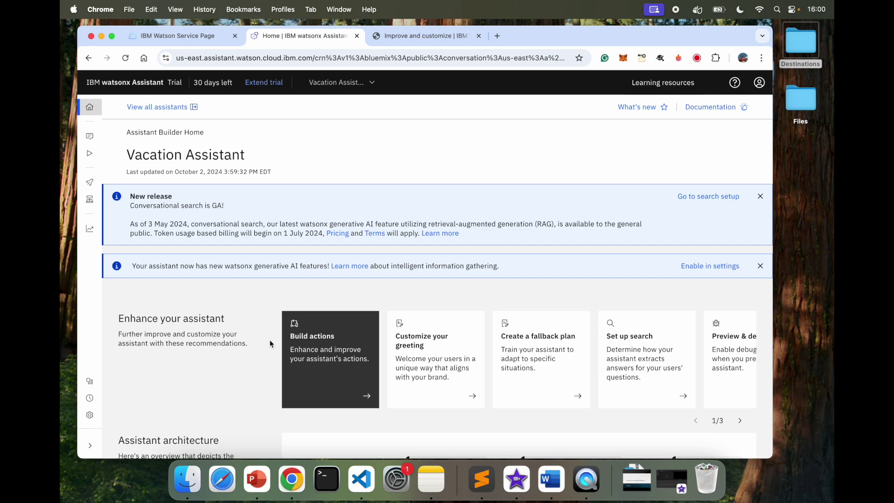
pyautogui.click(322, 337)
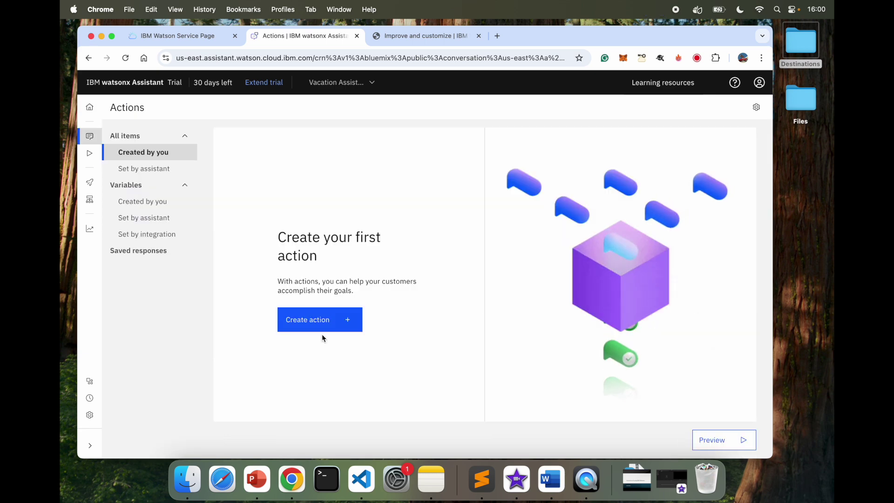
# Step: Create a new action from scratch with 'Vacation Planning' as its first phrase
pyautogui.click(323, 326)
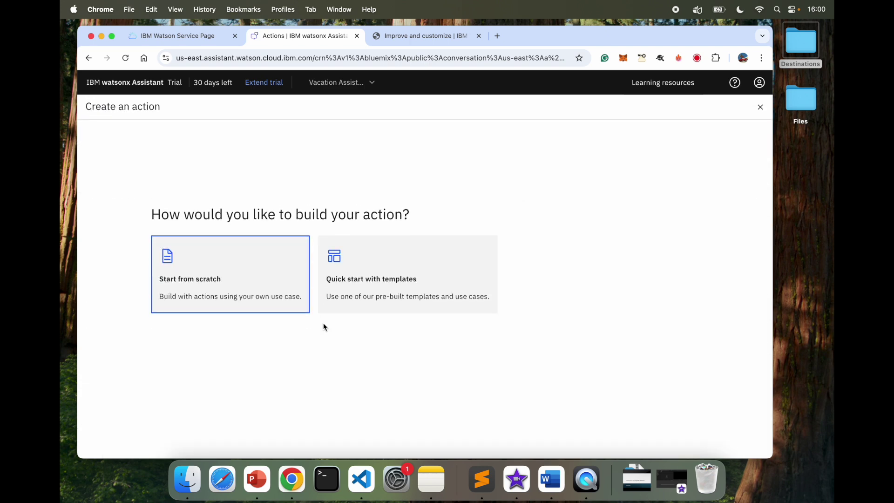
pyautogui.click(225, 289)
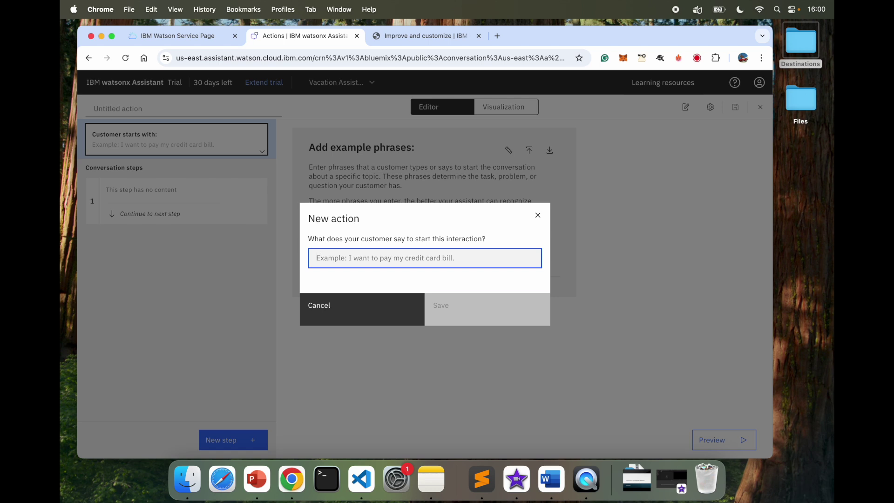
pyautogui.write('Vacation')
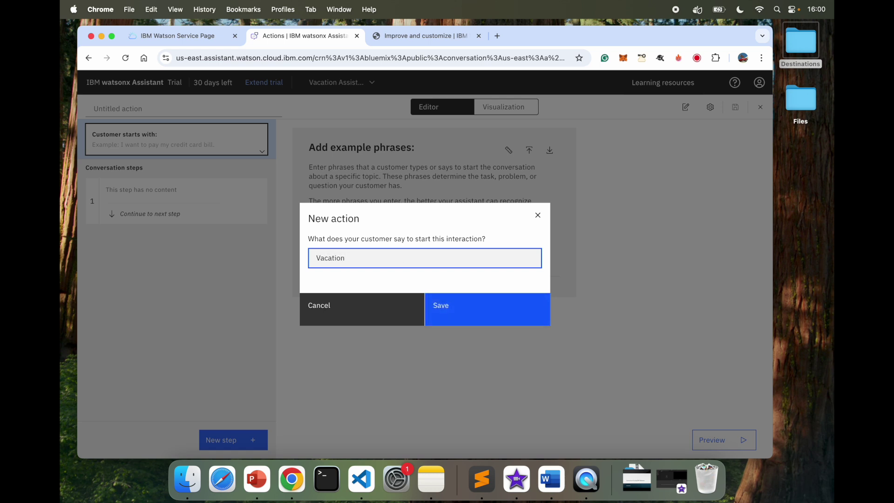
pyautogui.write(' Planning')
pyautogui.click(467, 315)
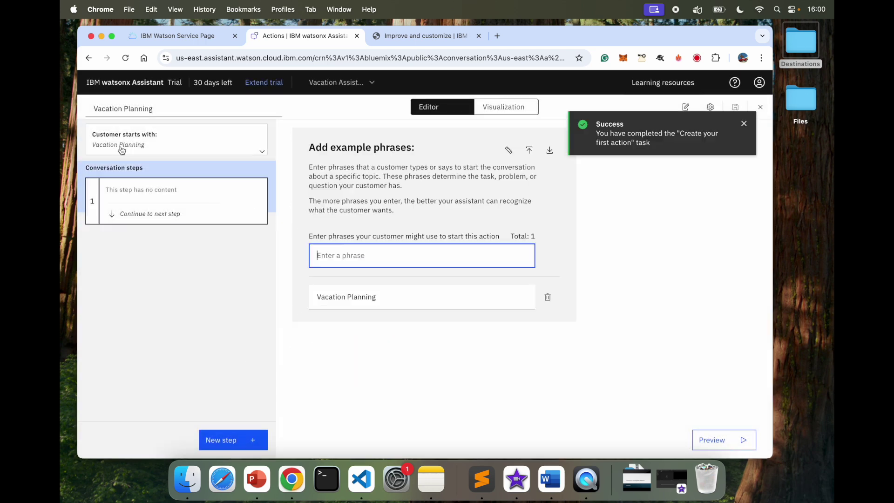
# Step: Add example phrases about a particular location, a city vacation, and 'Help me understand vacation spots'
pyautogui.click(121, 150)
pyautogui.write('Tell')
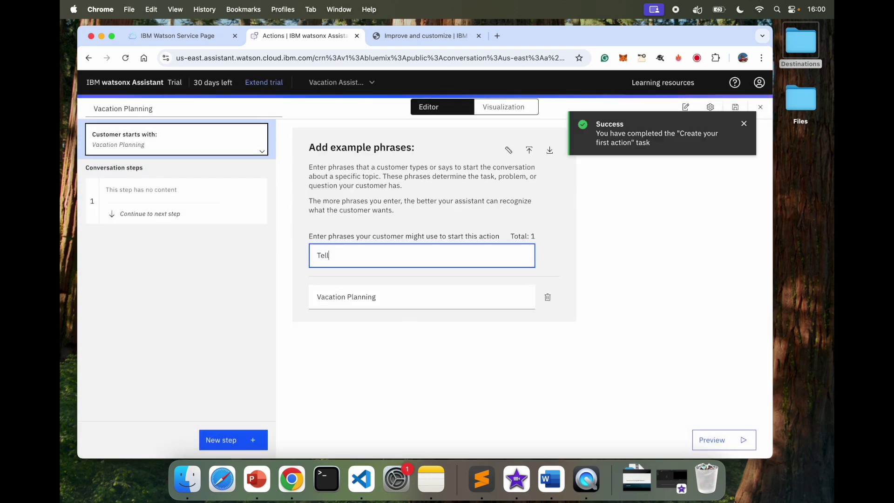
pyautogui.write(' me about')
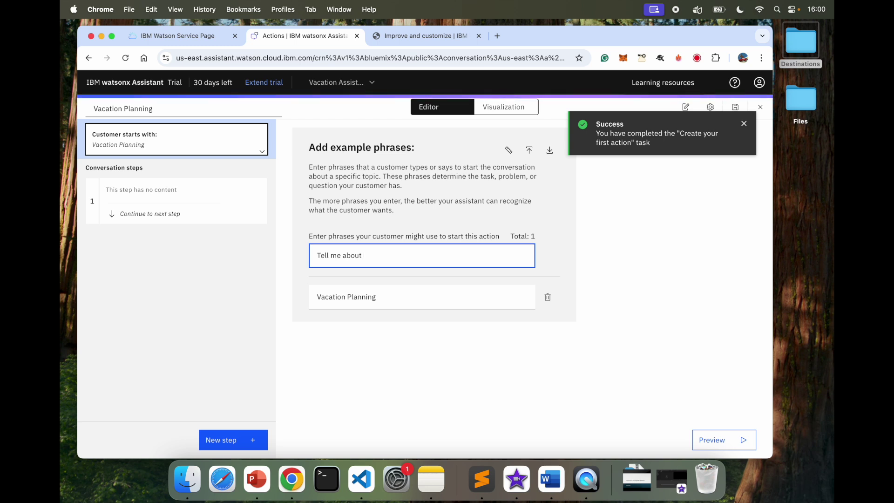
pyautogui.write(' a parti')
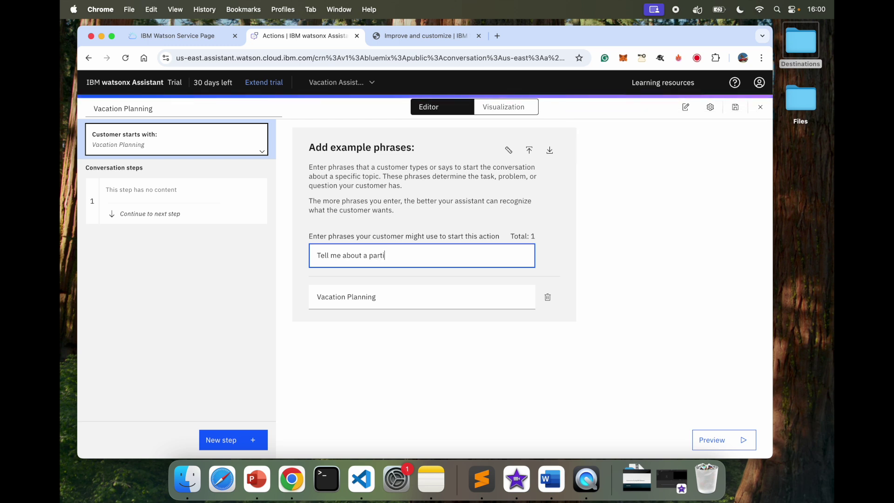
pyautogui.write('cular location')
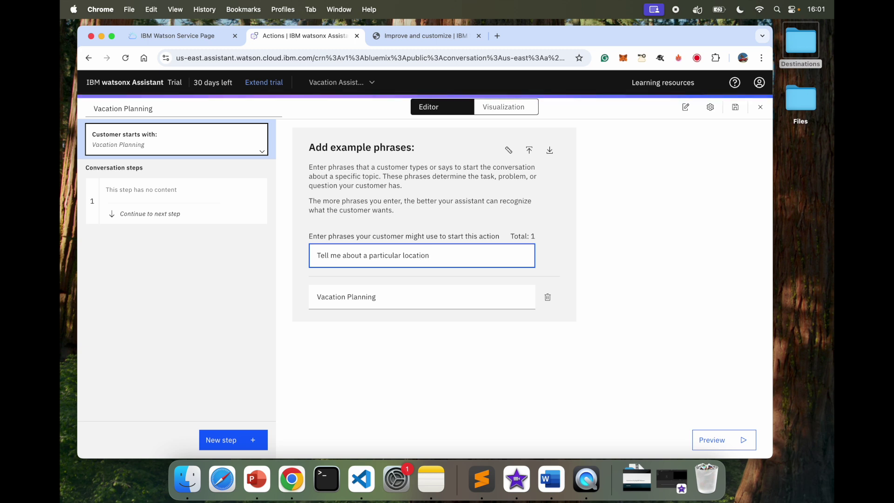
pyautogui.press('Return')
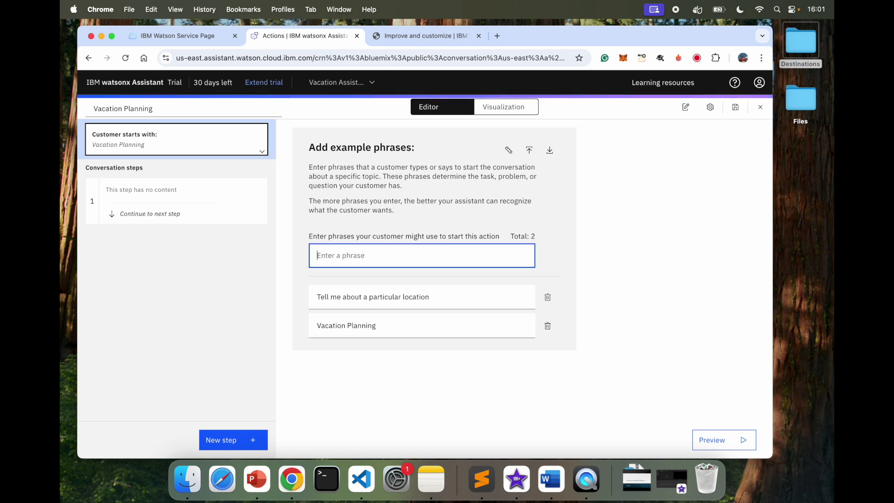
pyautogui.write('What do you think about a city')
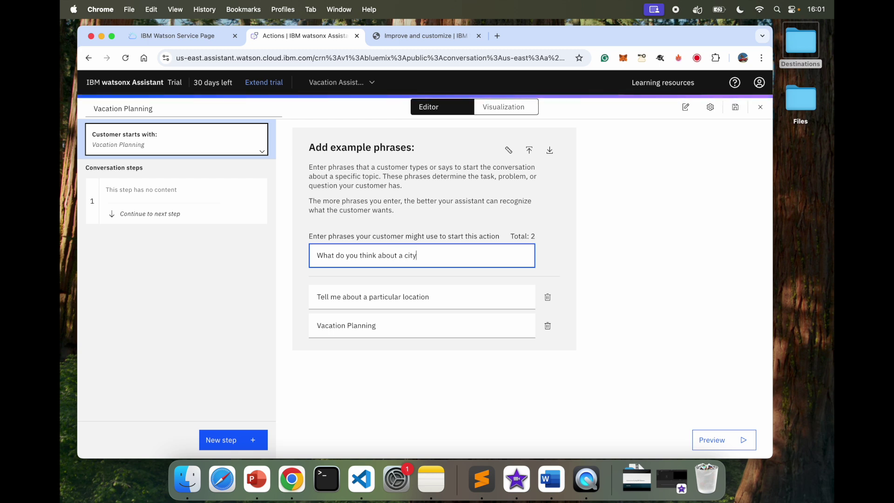
pyautogui.write('n')
pyautogui.press('Return')
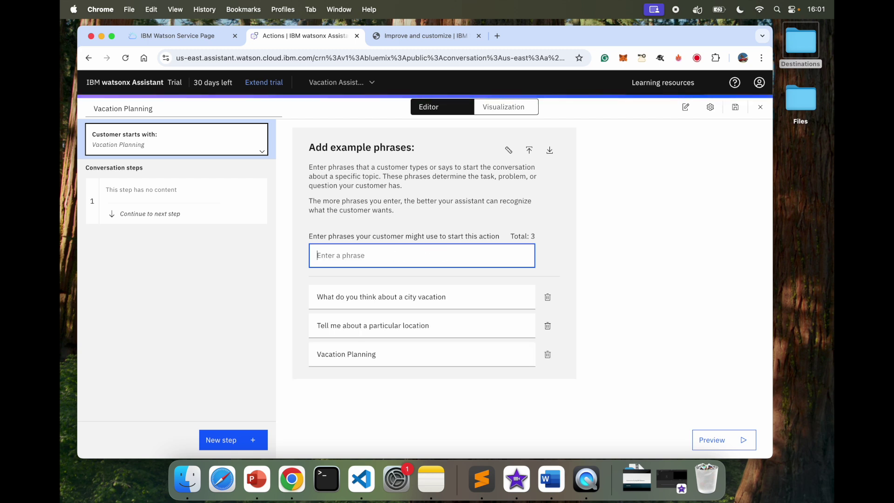
pyautogui.write('Help')
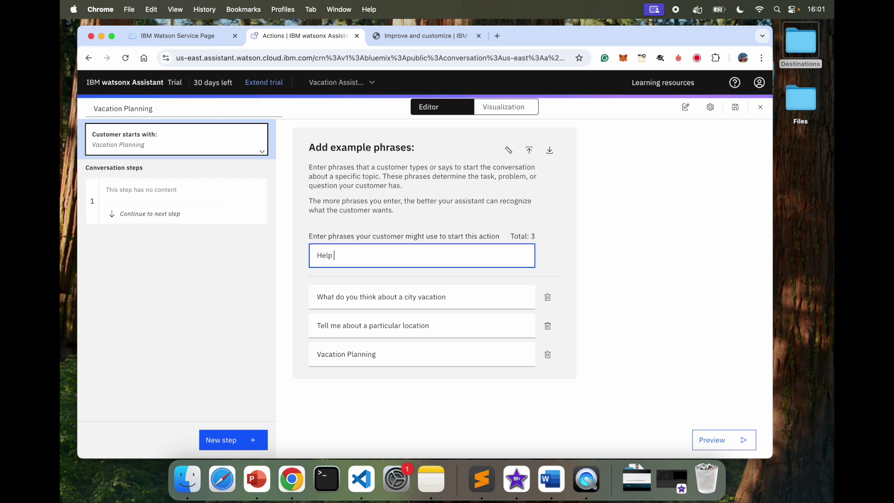
pyautogui.write(' me understand vacation spots')
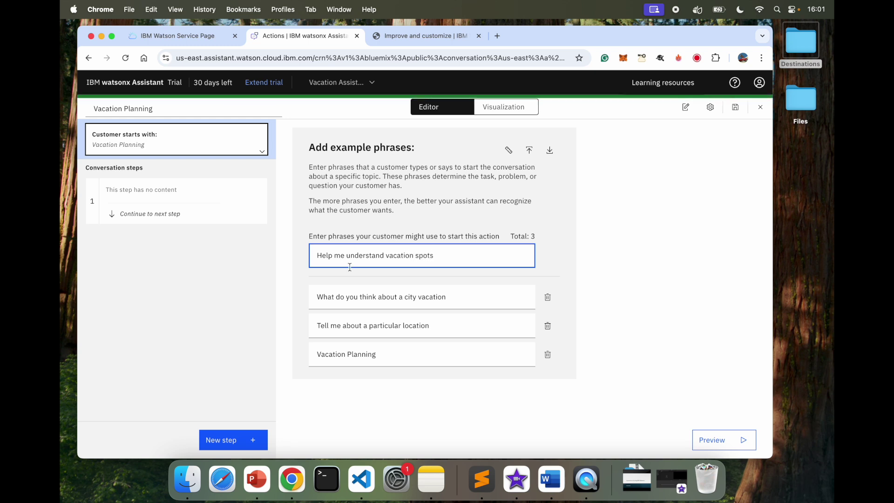
pyautogui.press('Return')
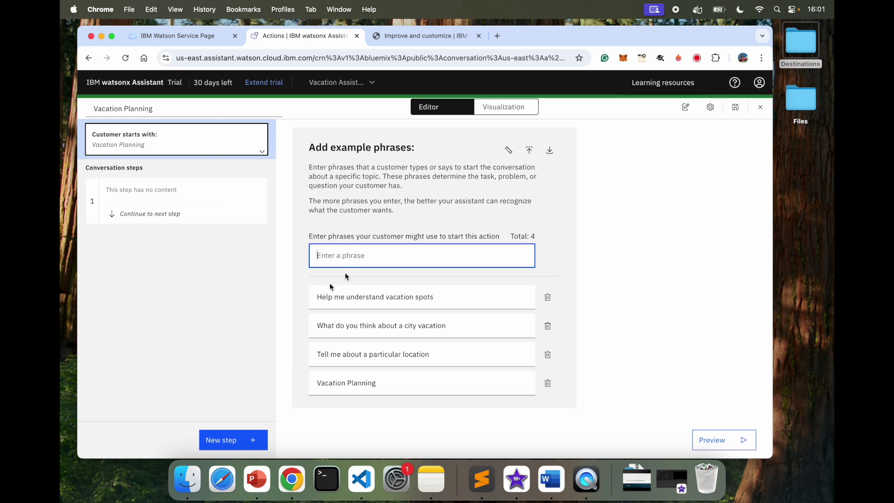
pyautogui.click(156, 183)
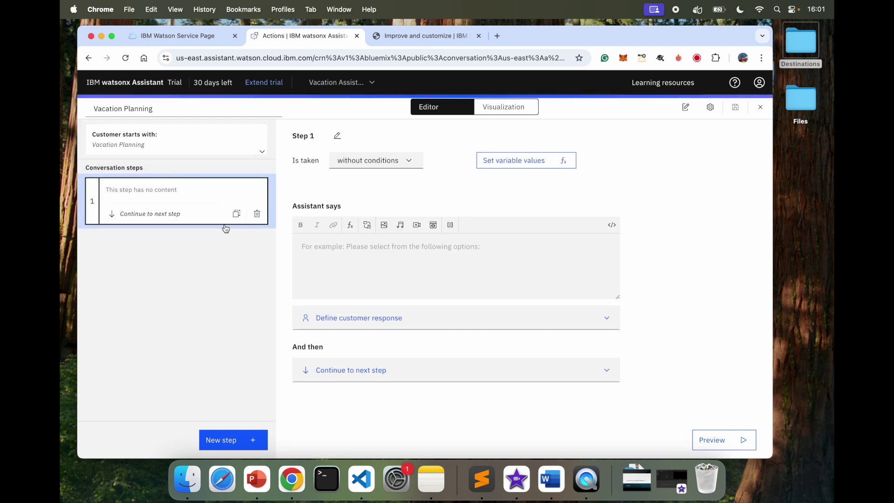
# Step: Make step 1 ask 'Tell me what you need to know for which city?' with a free-text reply, then go back to Discovery
pyautogui.click(376, 257)
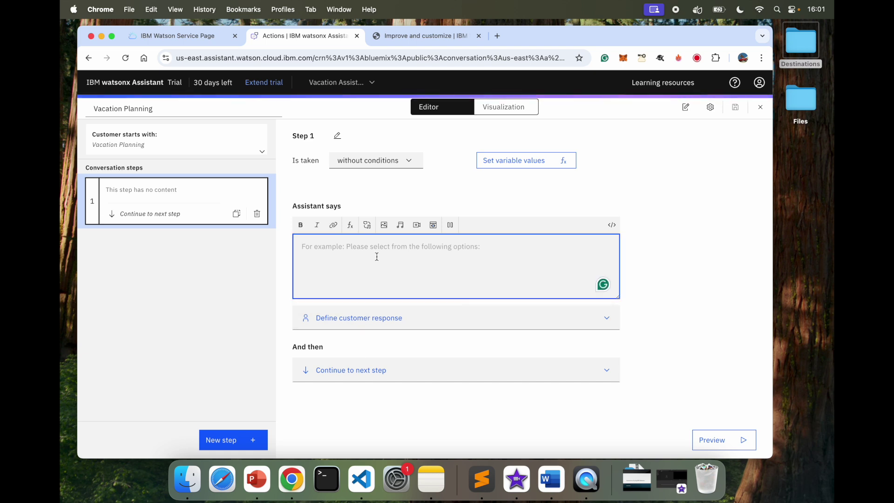
pyautogui.write('Tell me ')
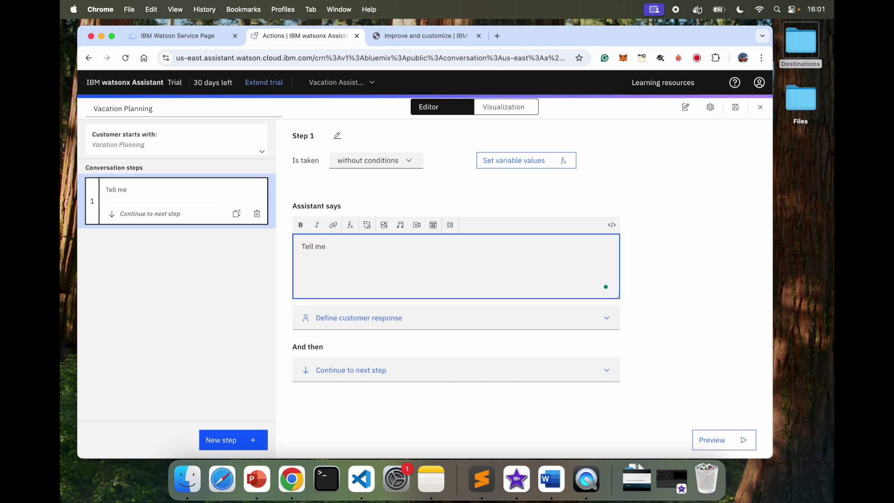
pyautogui.write('what you need to know ')
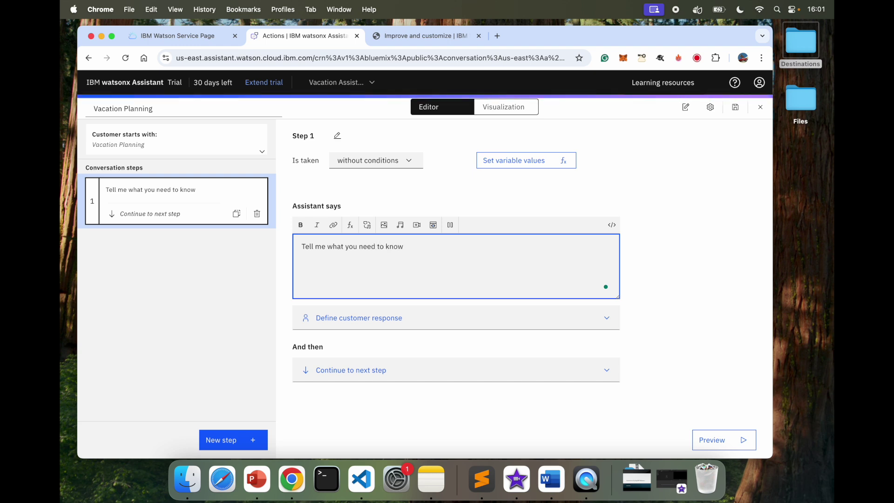
pyautogui.write('for which city?')
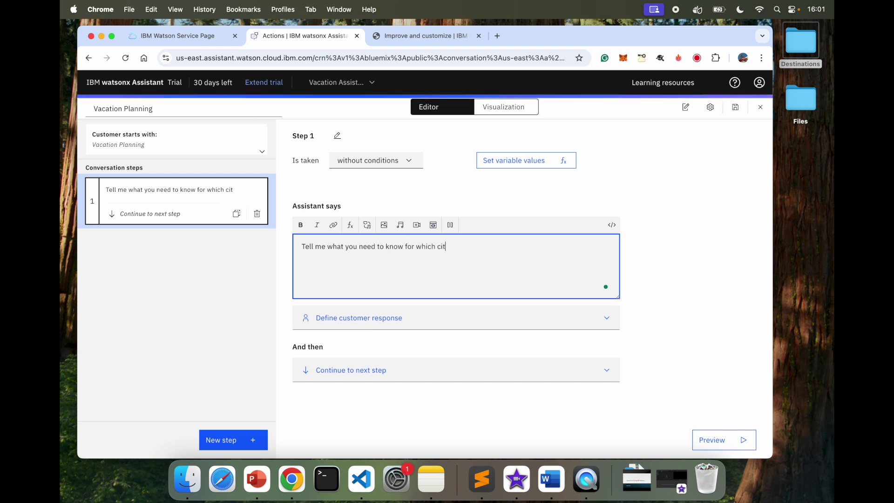
pyautogui.click(421, 320)
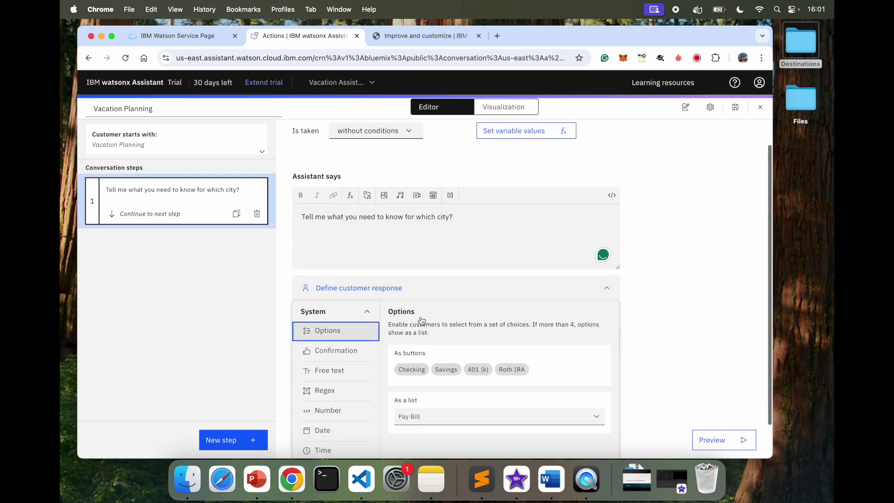
pyautogui.click(337, 371)
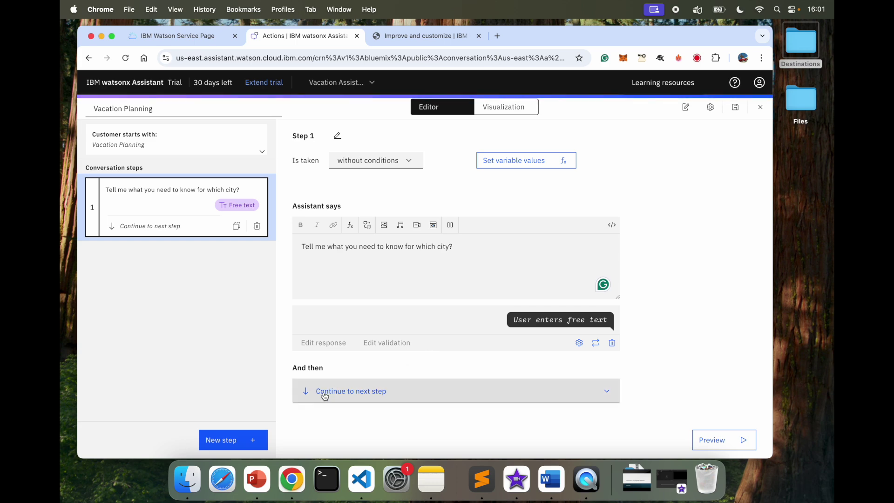
pyautogui.click(188, 40)
pyautogui.click(423, 37)
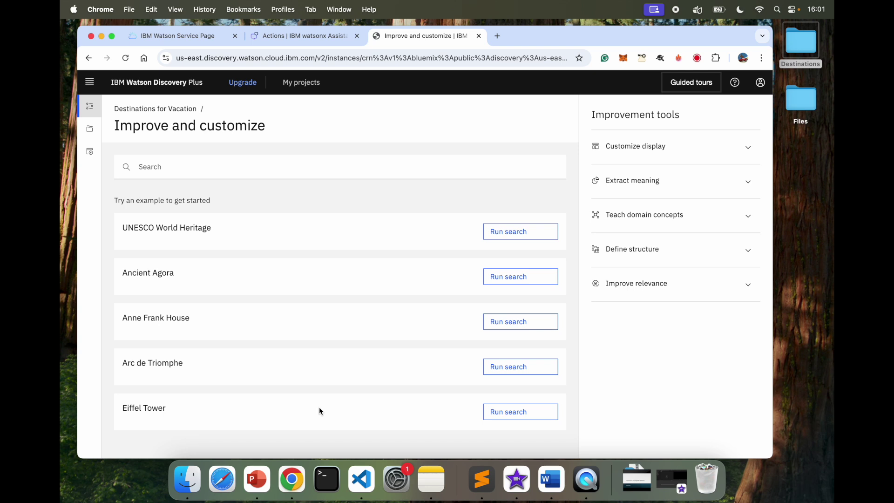
# Step: Set step 1's 'And then' to 'Search for the answer', save Vacation Planning, and close the editor
pyautogui.click(287, 38)
pyautogui.click(341, 392)
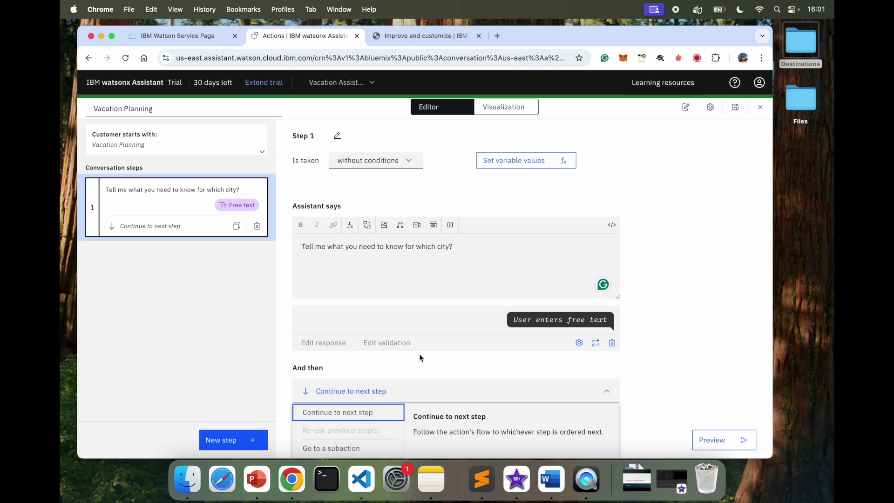
pyautogui.scroll(-3, 363, 419)
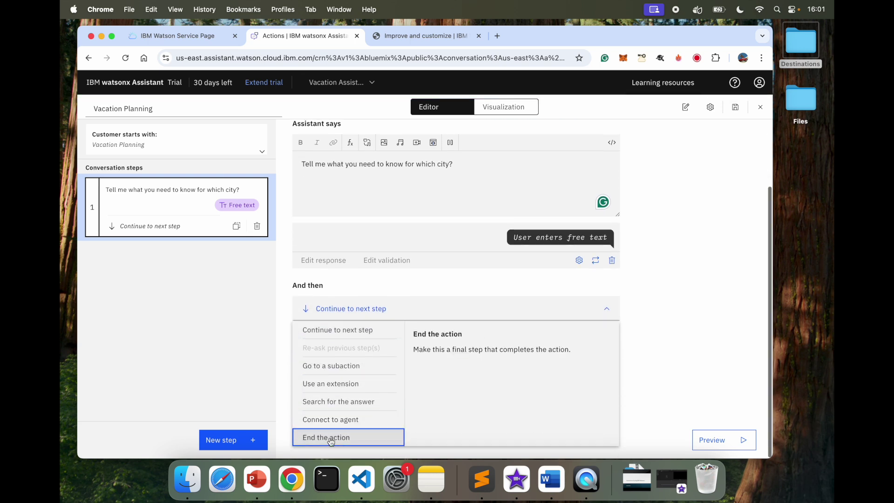
pyautogui.click(357, 403)
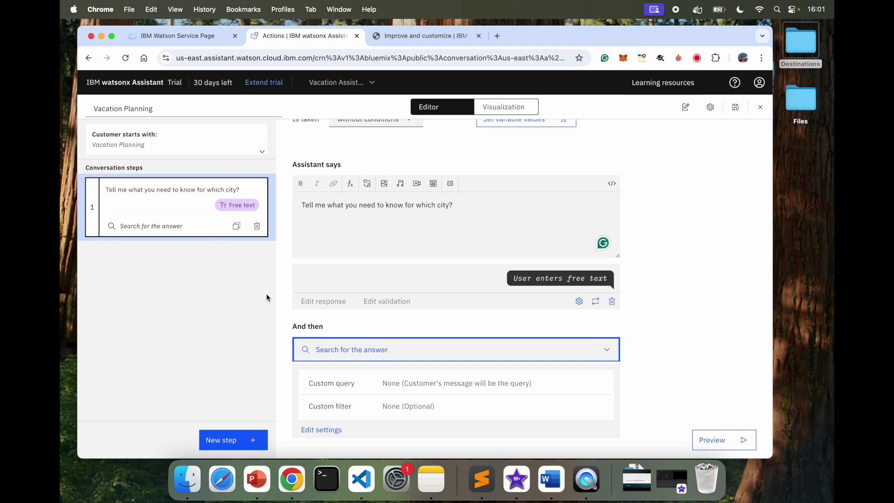
pyautogui.click(735, 107)
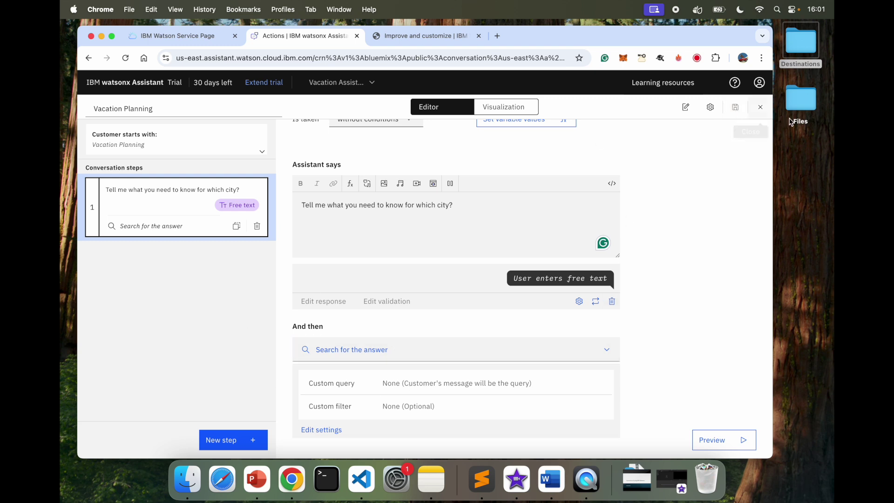
pyautogui.click(760, 107)
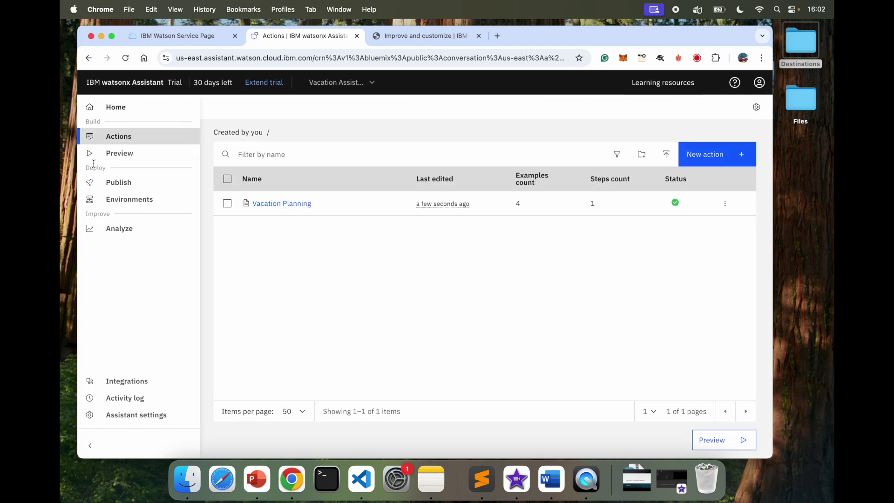
# Step: Add a Search extension from the Integrations page and pick Watson Discovery as its source
pyautogui.click(130, 382)
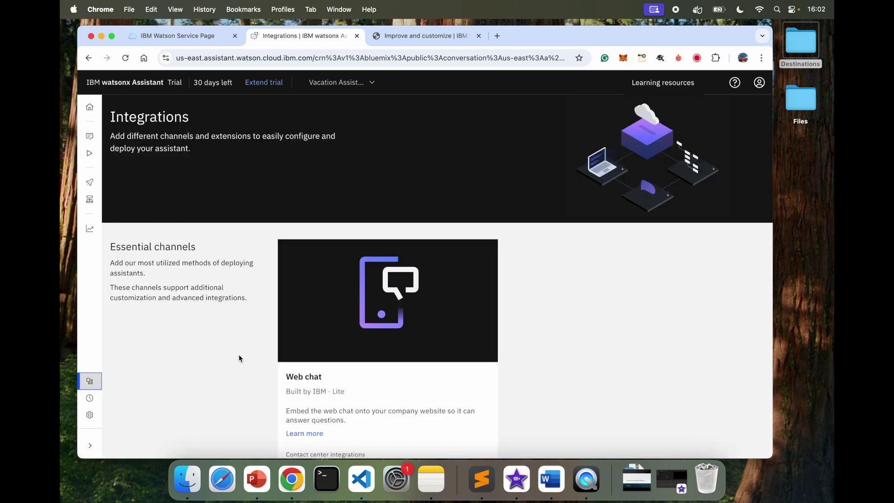
pyautogui.scroll(-10, 238, 358)
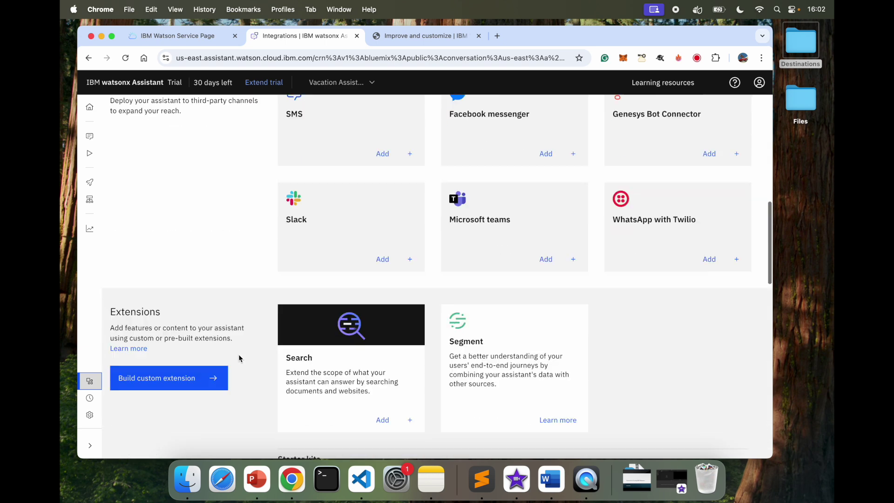
pyautogui.scroll(-3, 239, 358)
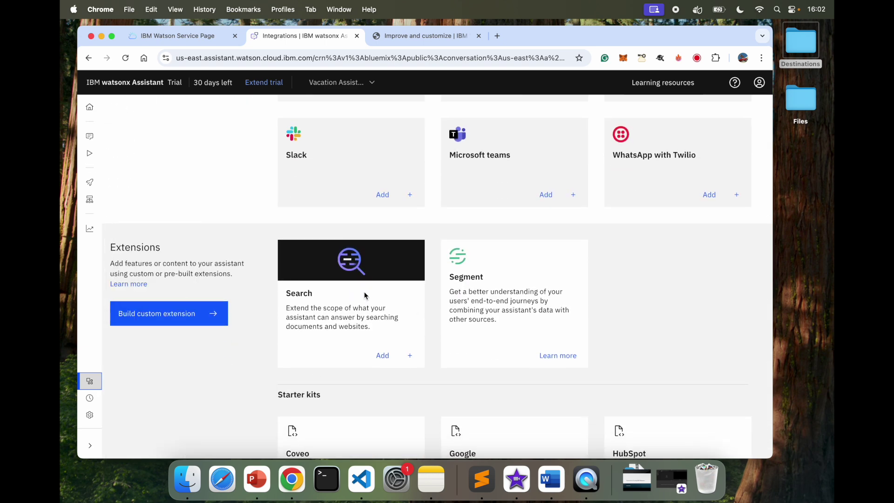
pyautogui.click(382, 355)
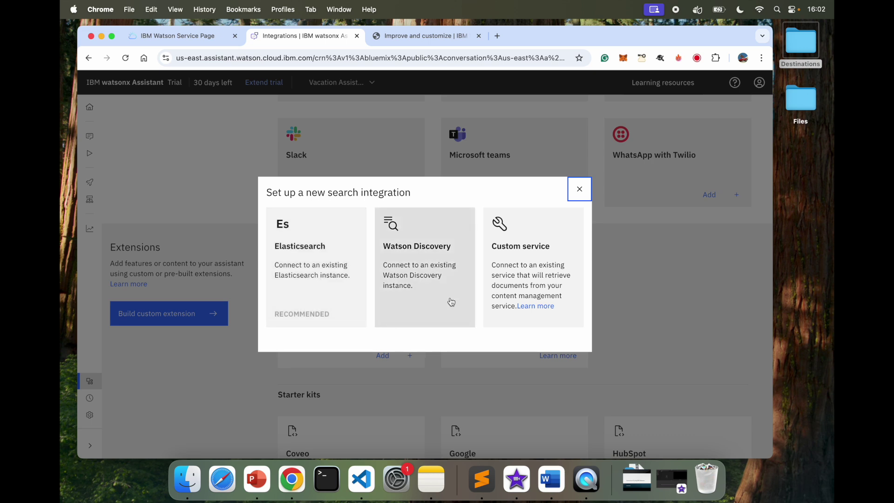
pyautogui.click(418, 255)
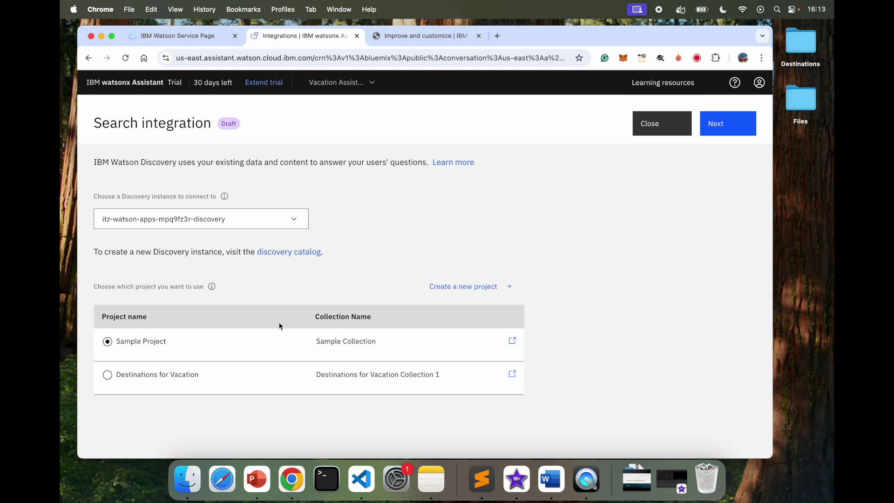
# Step: Link the search extension to the Destinations for Vacation project, review the result settings, and save
pyautogui.click(140, 373)
pyautogui.click(729, 123)
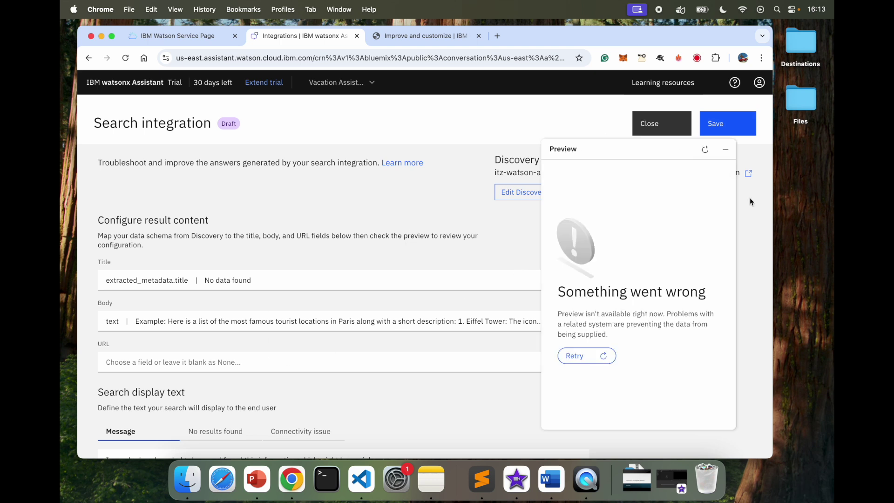
pyautogui.click(727, 152)
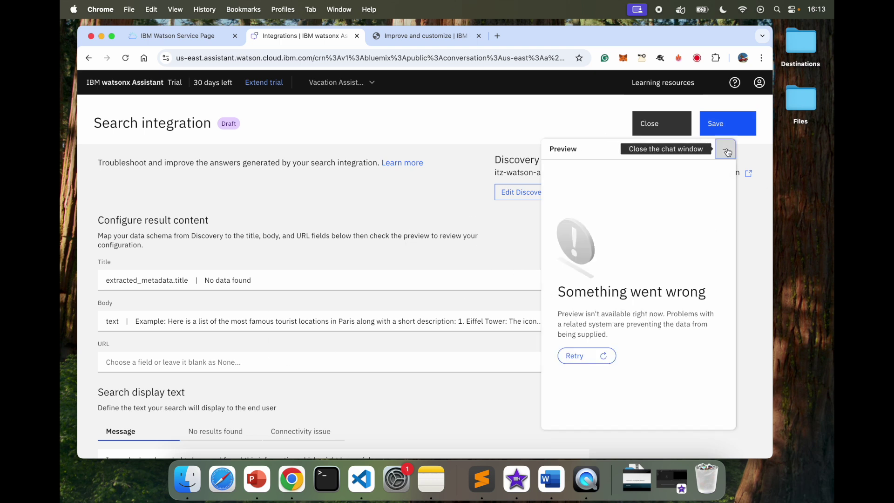
pyautogui.scroll(-5, 421, 245)
pyautogui.scroll(-3, 422, 244)
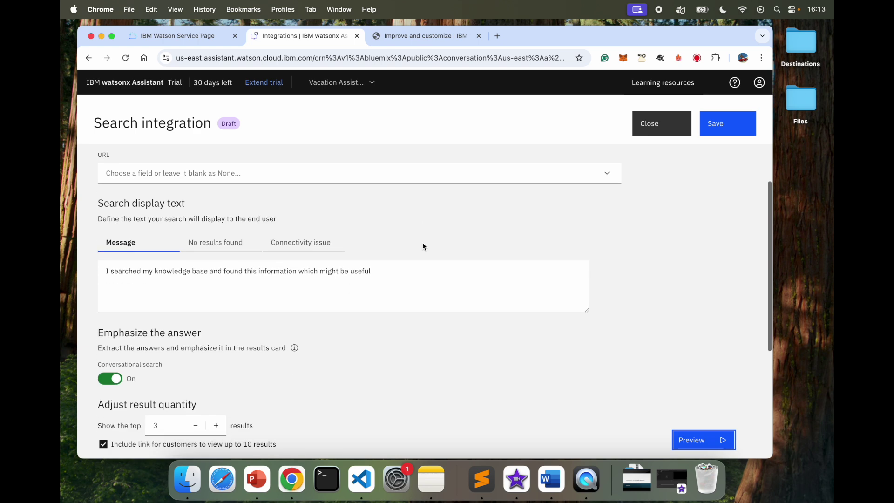
pyautogui.scroll(-3, 423, 242)
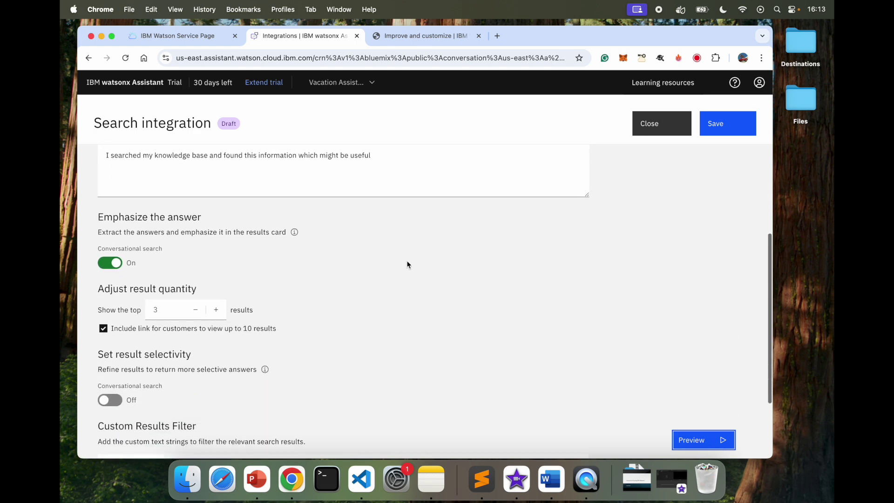
pyautogui.scroll(-4, 351, 265)
pyautogui.scroll(10, 352, 266)
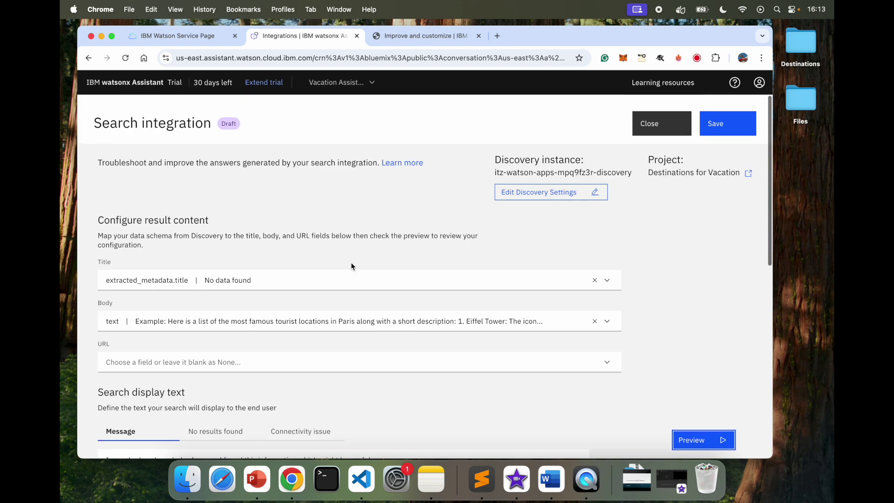
pyautogui.click(734, 124)
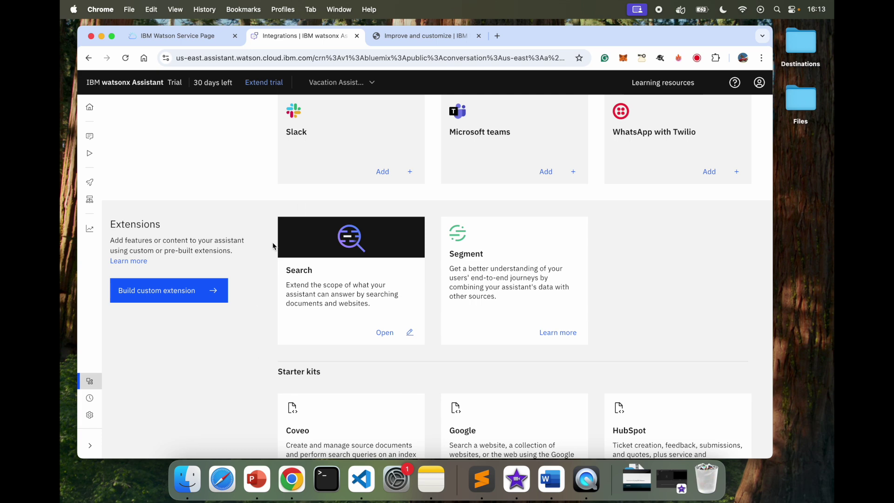
pyautogui.scroll(10, 215, 337)
# Step: Add step 2 to Vacation Planning set to 'Re-ask previous step(s)' for step 1's city question
pyautogui.click(116, 136)
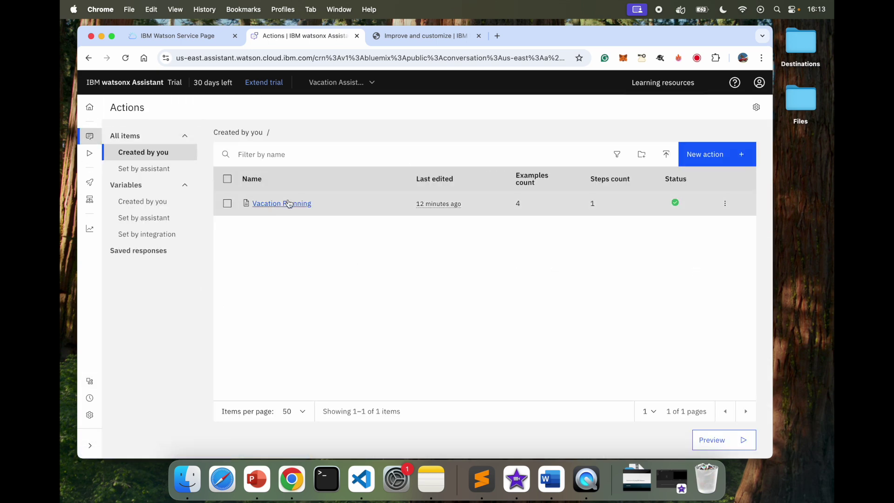
pyautogui.click(289, 204)
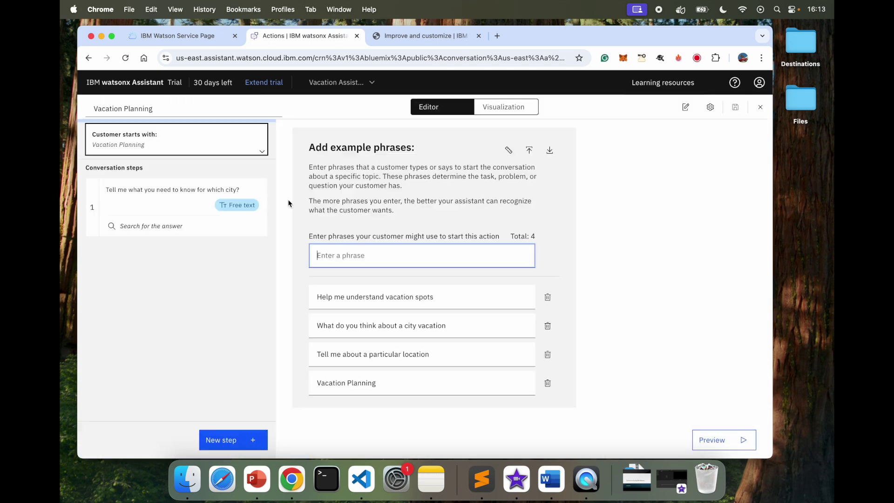
pyautogui.click(173, 196)
pyautogui.scroll(-2, 470, 271)
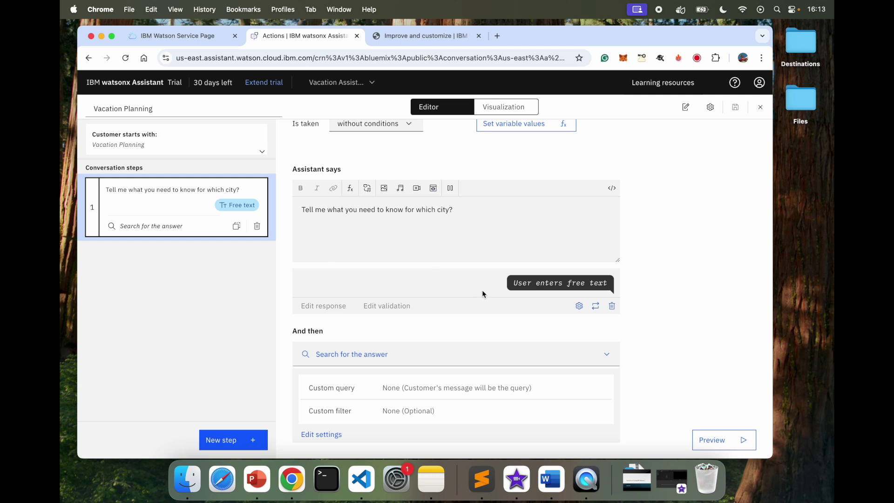
pyautogui.click(223, 440)
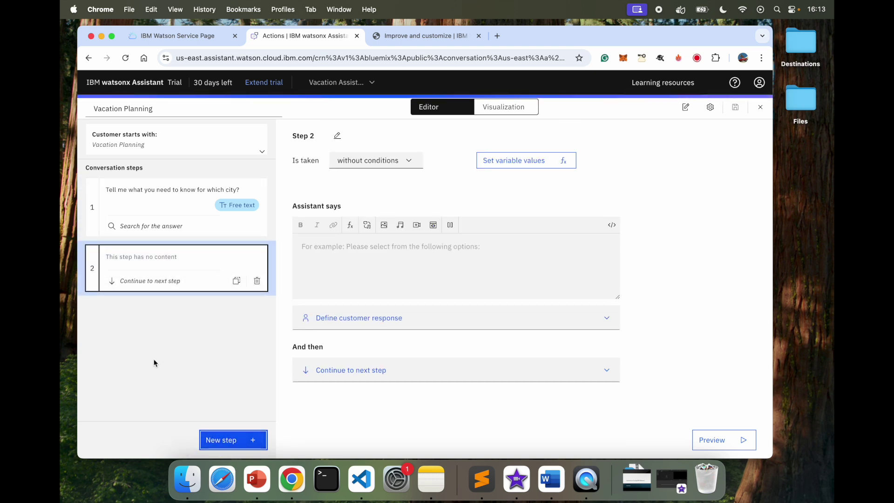
pyautogui.click(360, 375)
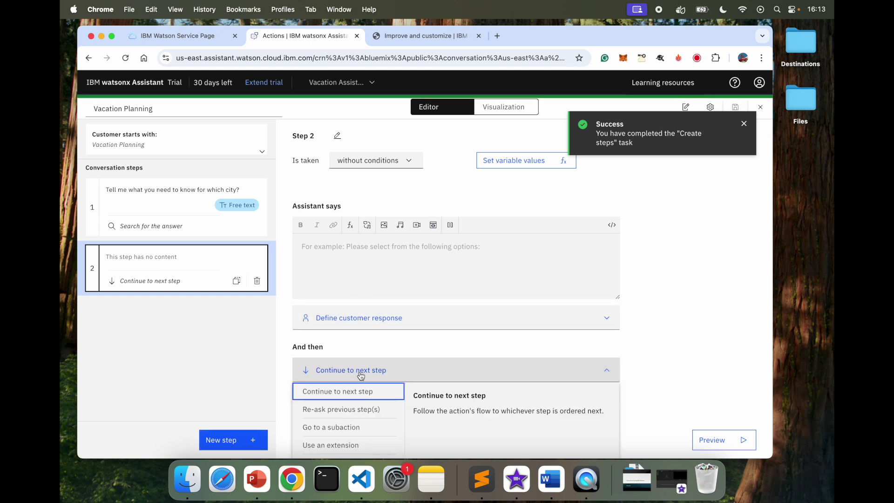
pyautogui.click(363, 406)
pyautogui.click(313, 252)
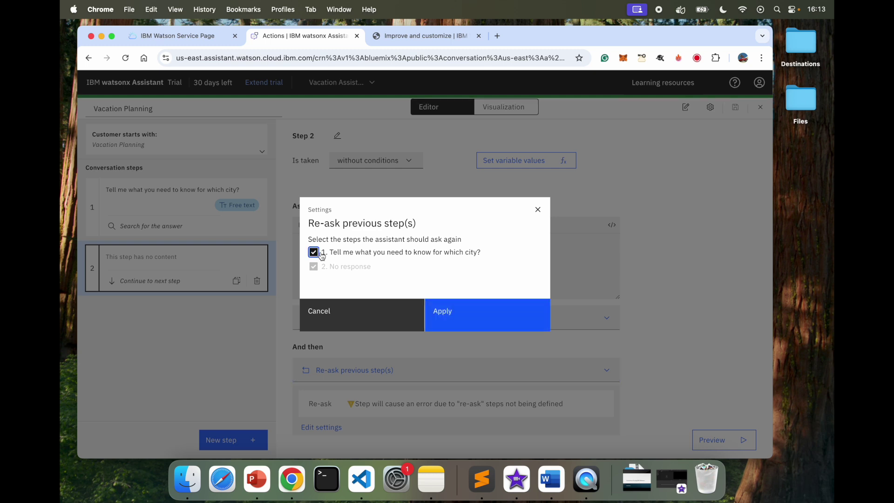
pyautogui.click(473, 312)
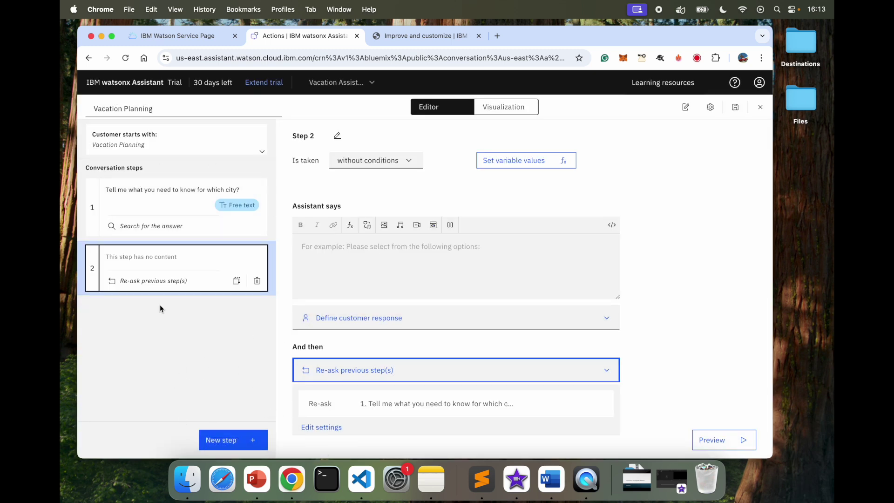
# Step: Review the two-step action in the Visualization view, then return to the Editor
pyautogui.click(176, 212)
pyautogui.scroll(-2, 403, 334)
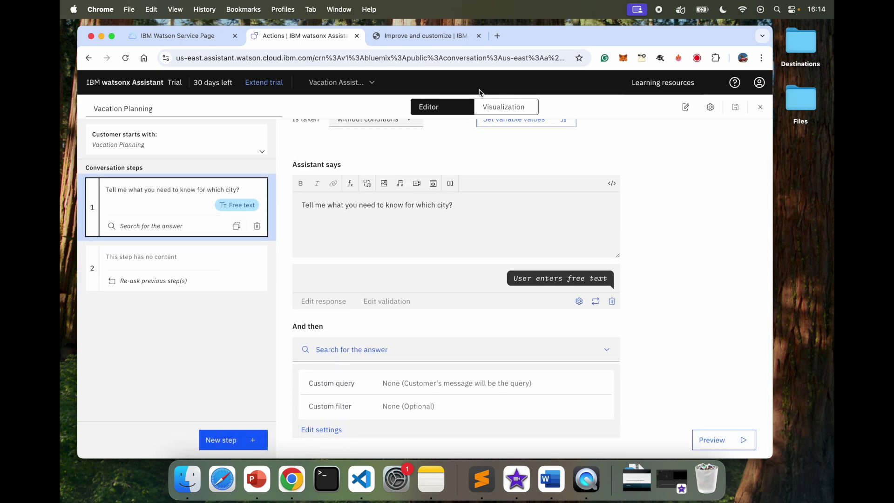
pyautogui.click(506, 107)
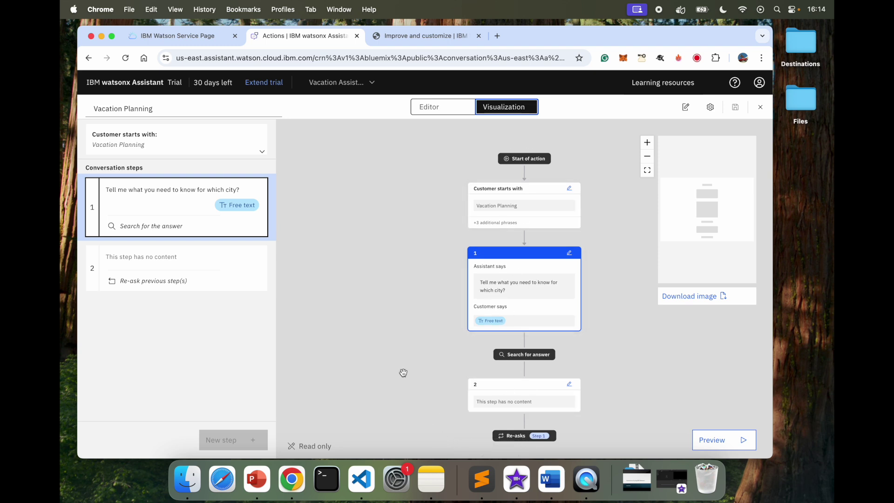
pyautogui.click(438, 106)
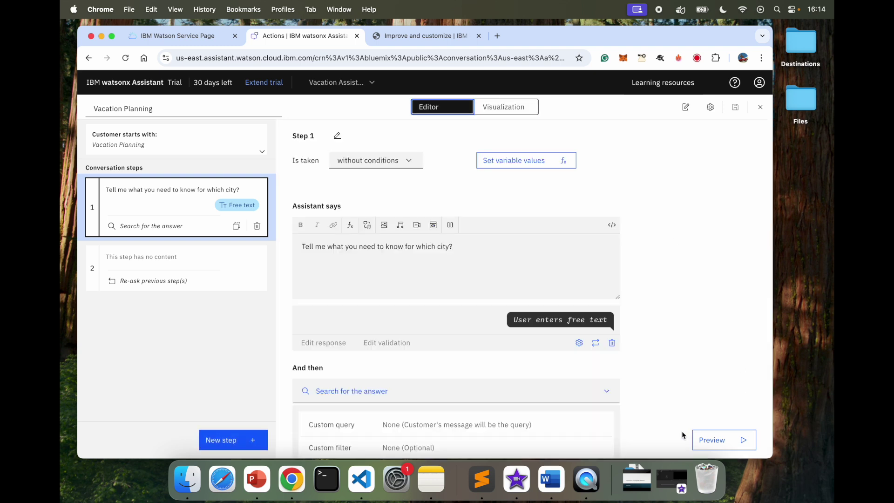
# Step: Send 'Vacation' in the preview chat, ask for a top place in Jaipur, and read the Amber Fort answer
pyautogui.click(709, 440)
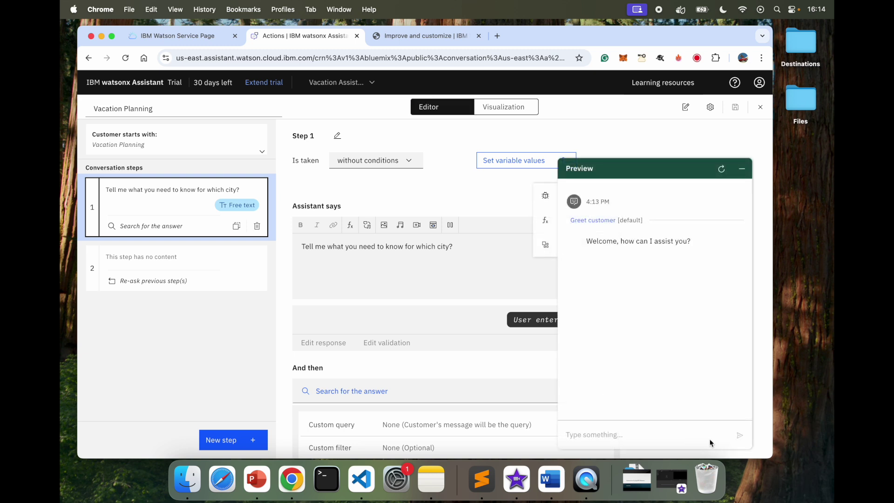
pyautogui.click(625, 437)
pyautogui.write('Vacation')
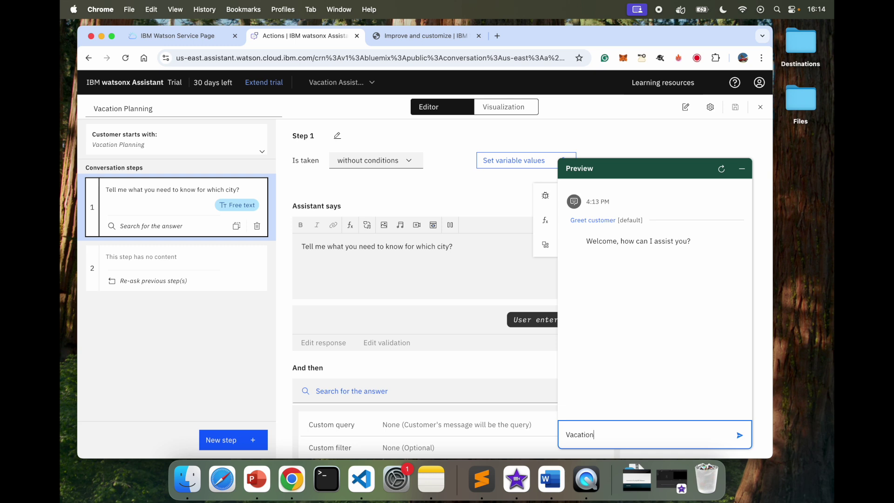
pyautogui.press('Return')
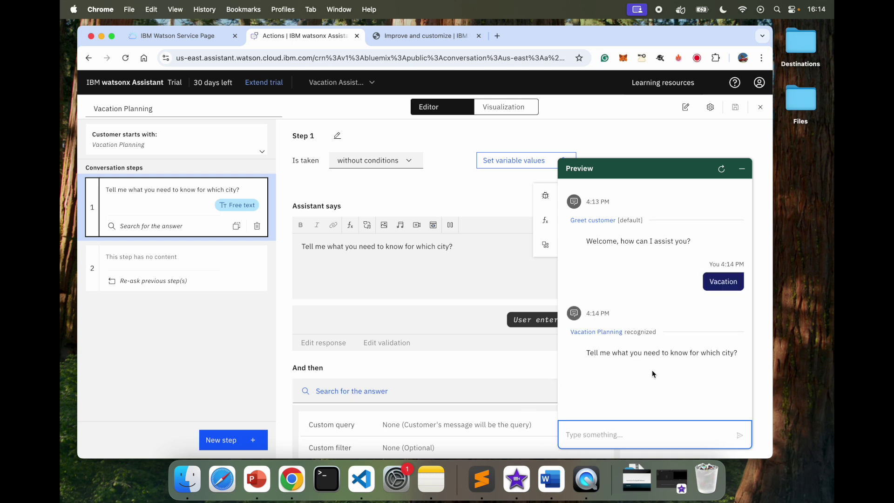
pyautogui.write('T')
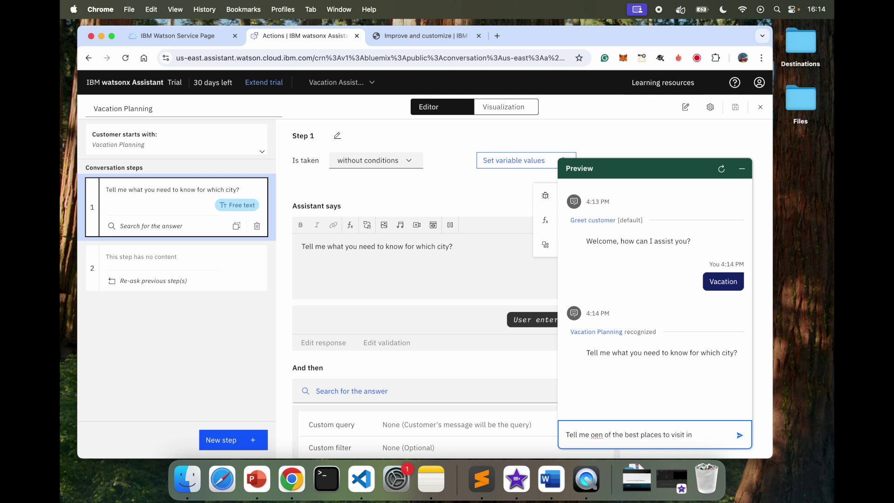
pyautogui.press('Return')
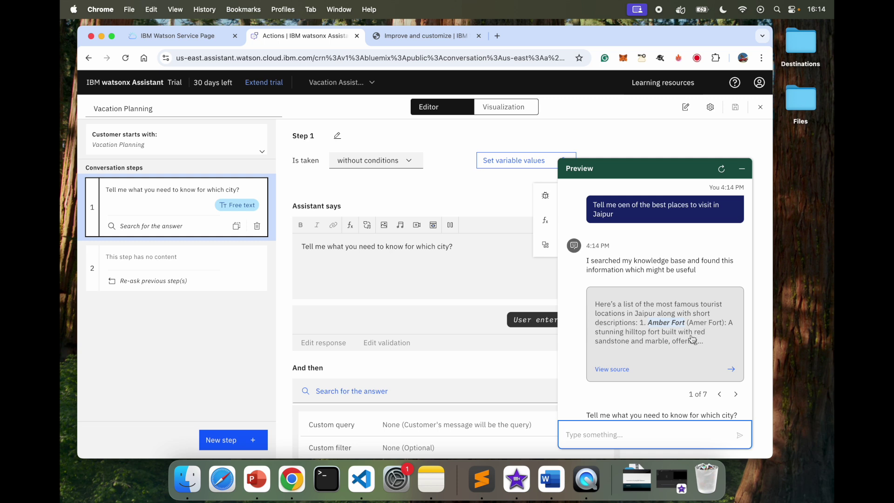
pyautogui.scroll(-1, 689, 350)
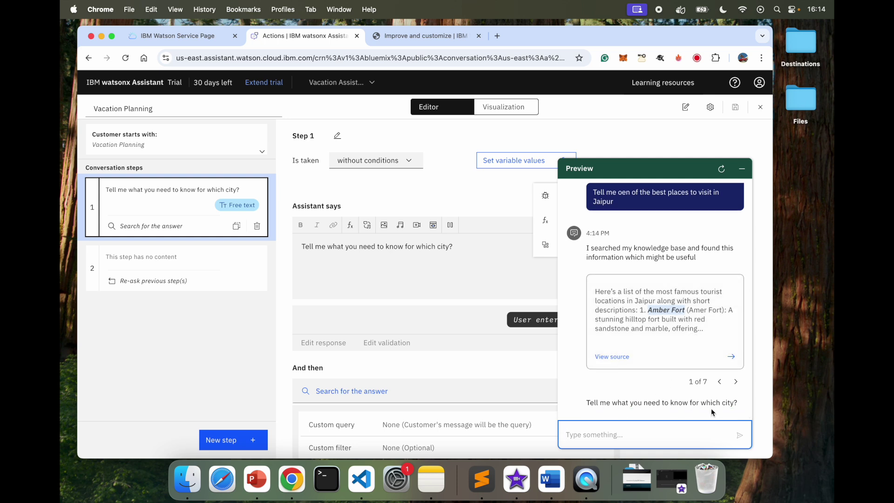
pyautogui.click(742, 168)
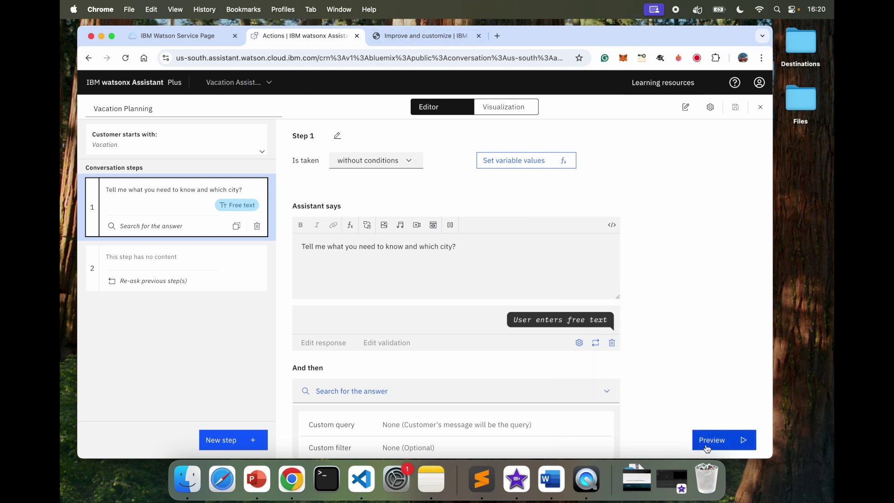
pyautogui.click(717, 442)
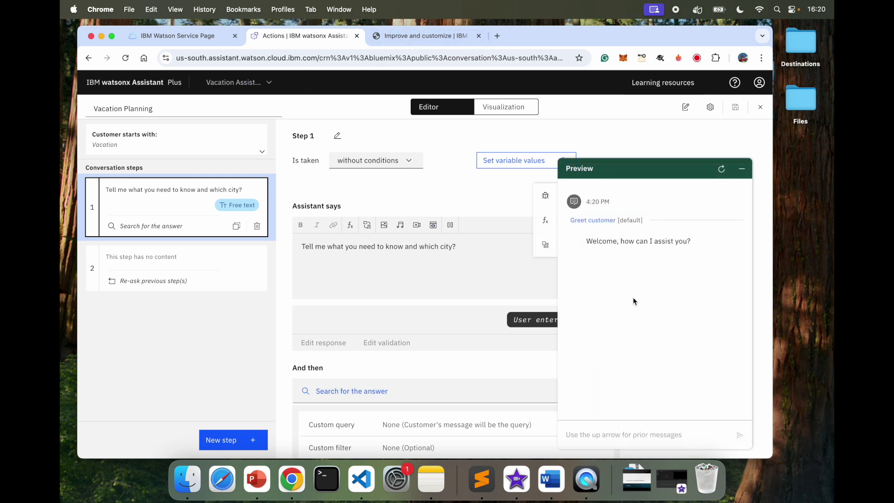
# Step: Trigger Vacation Planning with 'Vacation' and ask 'Tell me places I can visit in Madrid'
pyautogui.click(598, 433)
pyautogui.write('Vacation')
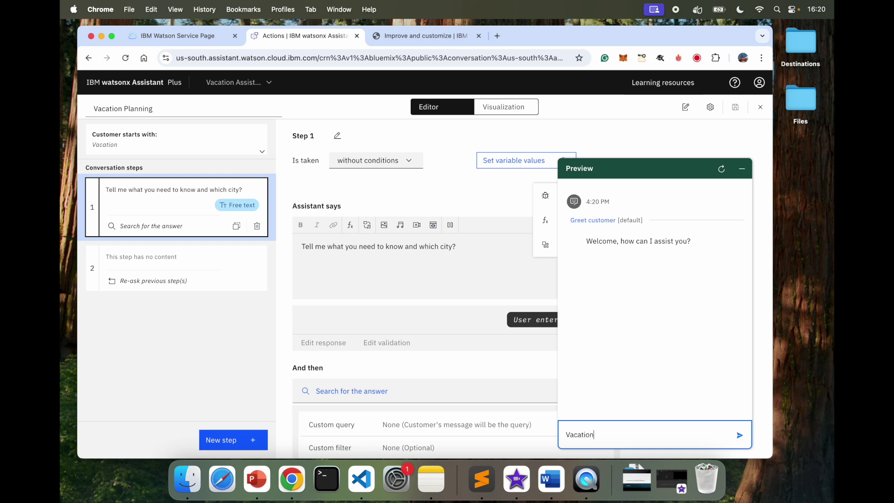
pyautogui.press('Return')
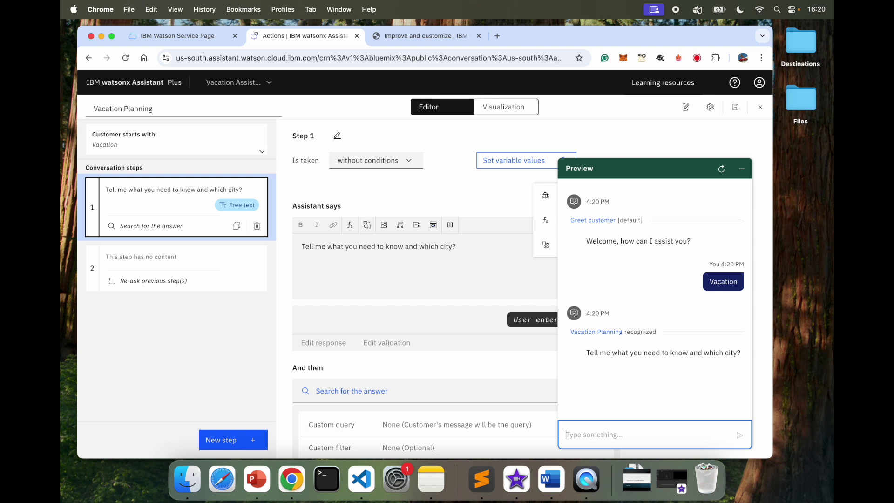
pyautogui.write('Tell me places I can visit in Madrid')
pyautogui.press('Return')
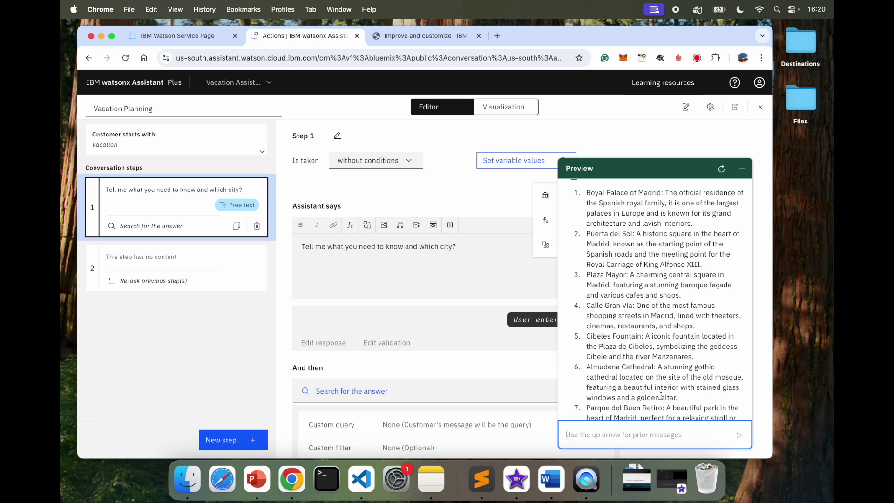
pyautogui.scroll(-5, 656, 371)
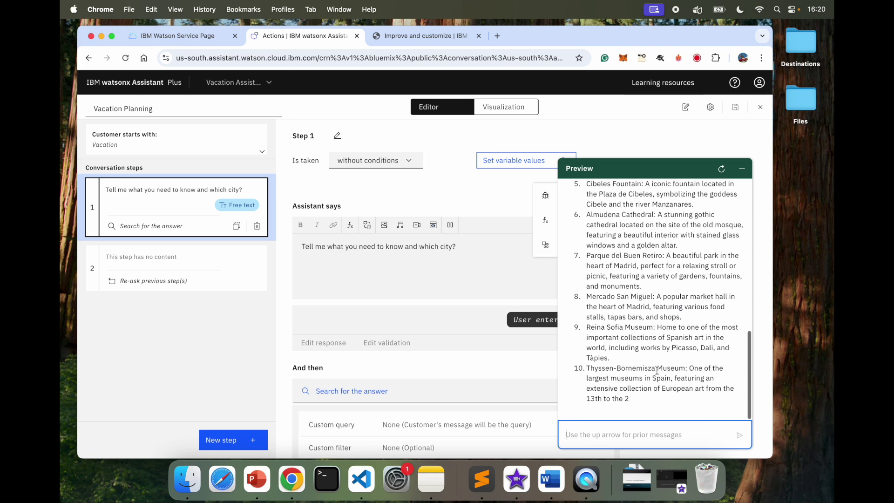
# Step: Ask 'Tell me one top location in Paris' and inspect the Eiffel Tower answer's source
pyautogui.write('Te')
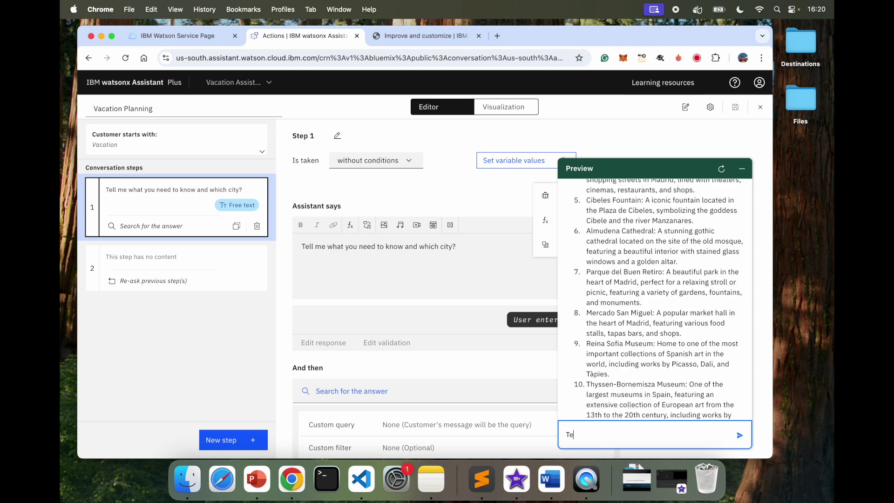
pyautogui.write('ll me one top location in Paris')
pyautogui.press('Return')
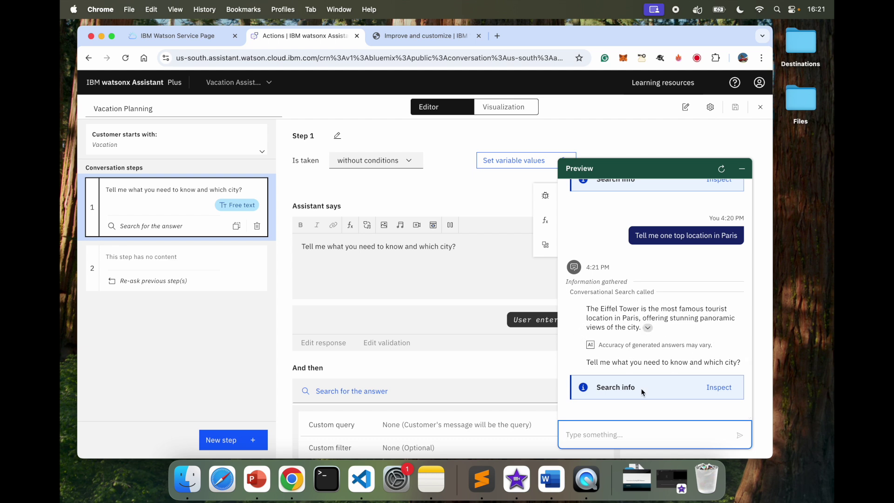
pyautogui.click(650, 329)
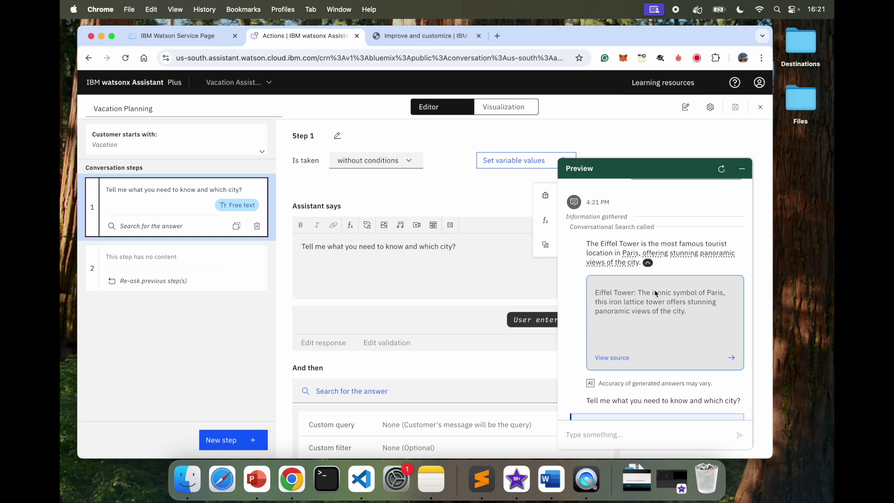
pyautogui.click(648, 263)
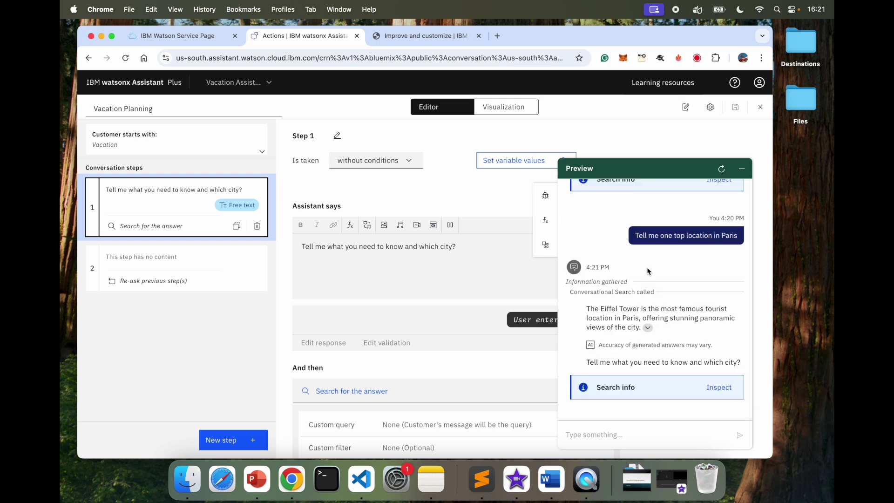
# Step: Ask which 3 destinations in Europe to pick, get no answer, and check the Destinations folder
pyautogui.click(596, 431)
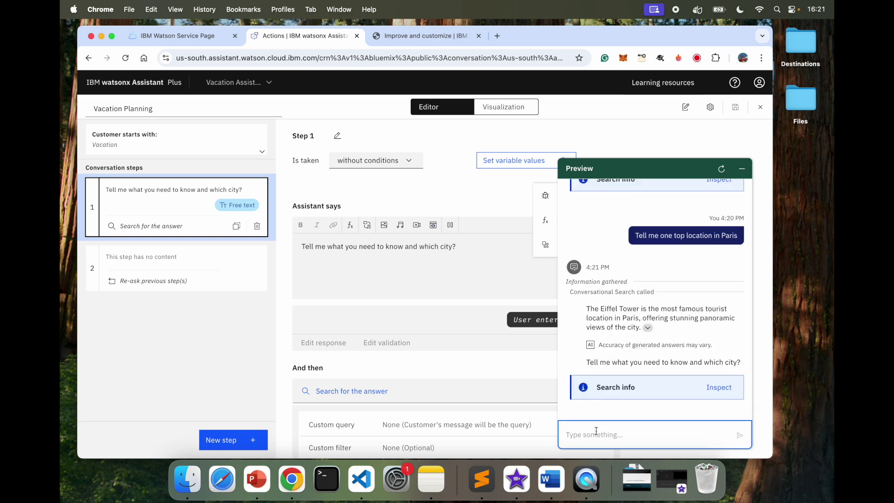
pyautogui.write('if you have to pick 3 destinations in e')
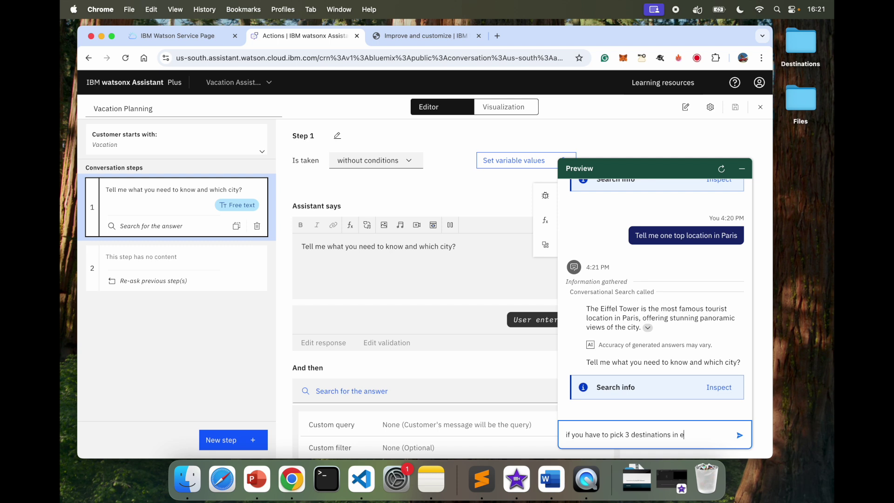
pyautogui.write('urope where should ')
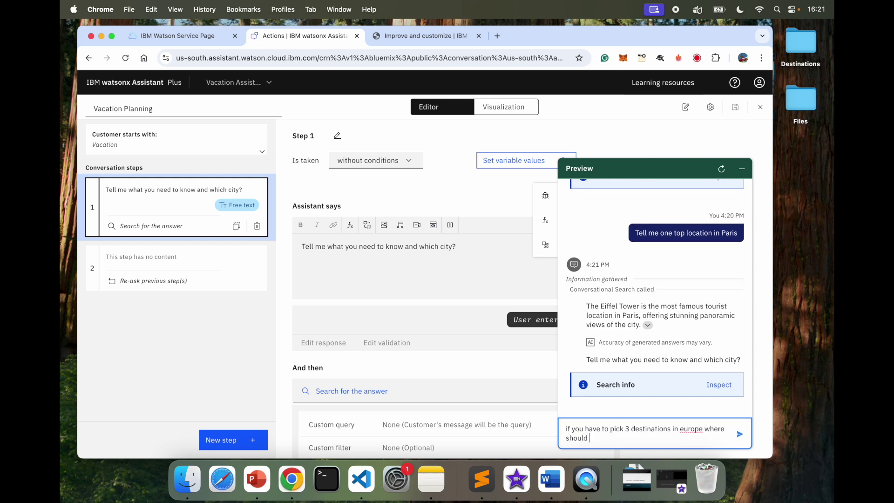
pyautogui.write('I go')
pyautogui.press('Return')
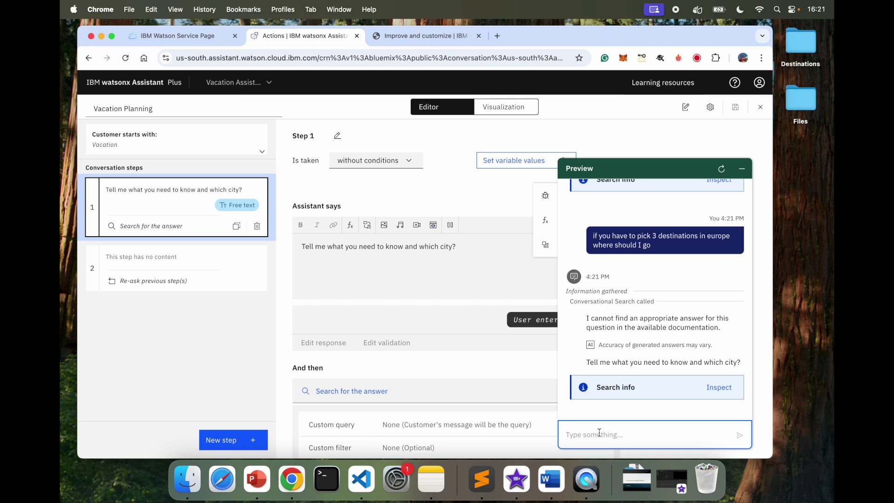
pyautogui.doubleClick(803, 53)
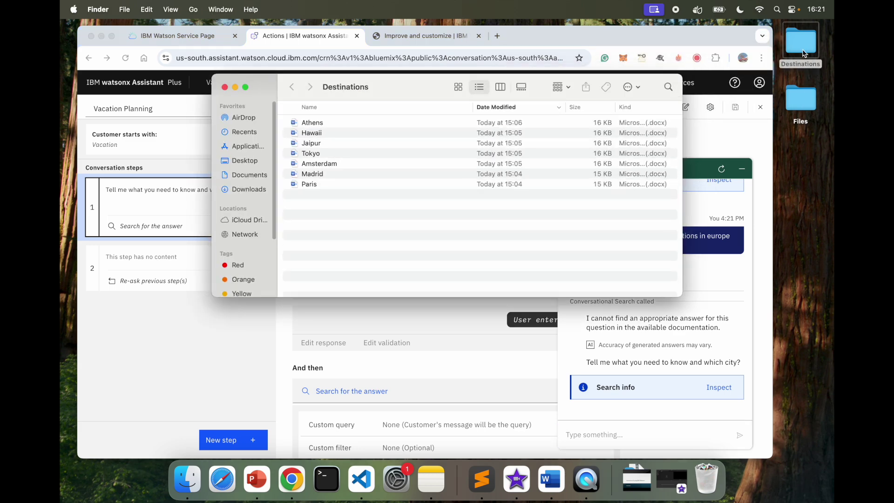
# Step: Ask the preview 'Give me top 3 locations in Tokyo', getting Tokyo Tower, Senso-ji and Shibuya Crossing
pyautogui.click(226, 90)
pyautogui.click(595, 435)
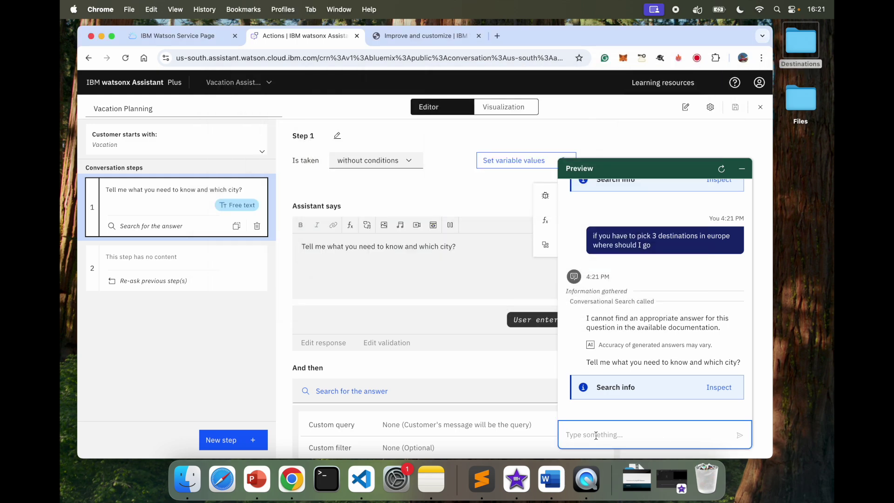
pyautogui.write('Whe')
pyautogui.press('BackSpace')
pyautogui.press('BackSpace')
pyautogui.press('BackSpace')
pyautogui.write('Give me top3 locations in Tokyo')
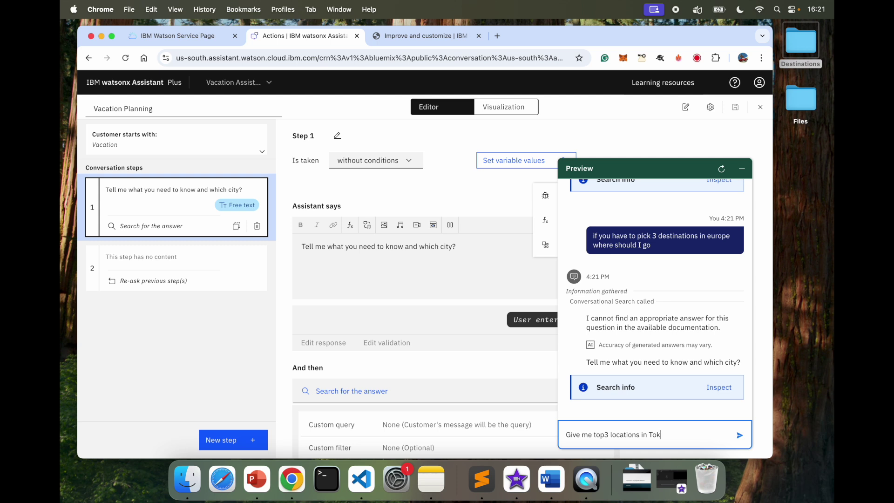
pyautogui.click(607, 435)
pyautogui.press('Return')
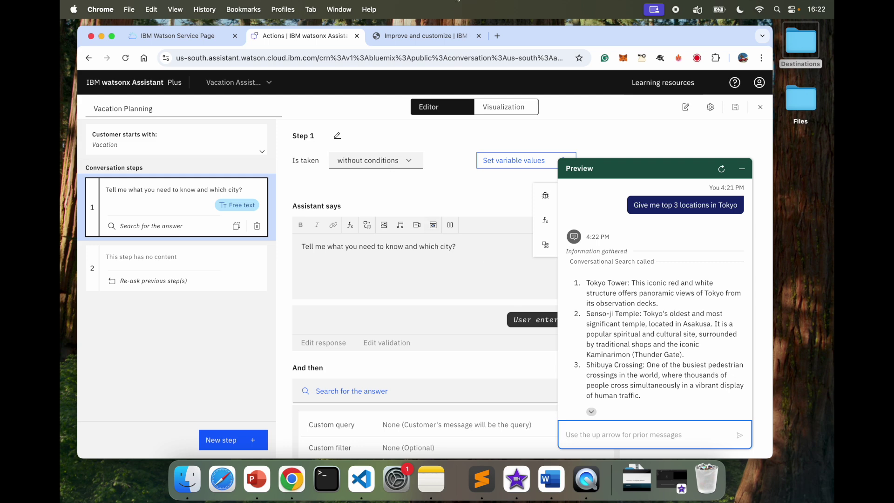
pyautogui.click(406, 35)
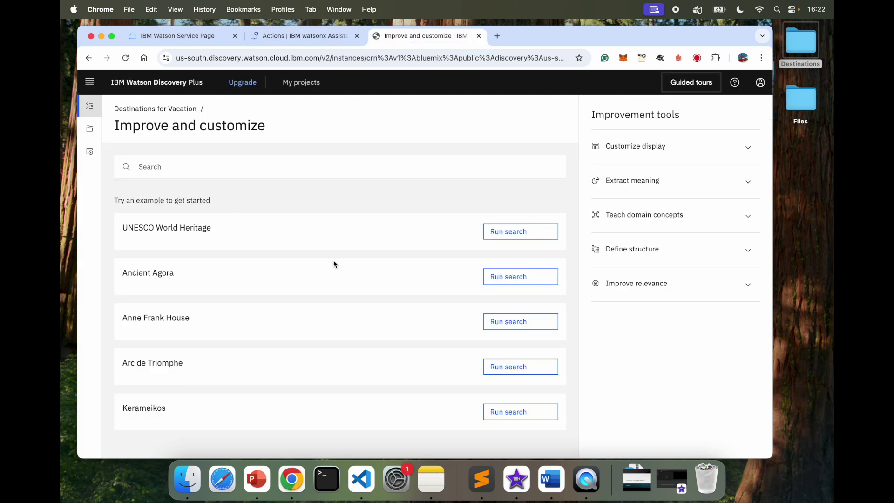
# Step: Close the Vacation Planning editor and scroll the Integrations page to the added Search extension
pyautogui.click(296, 38)
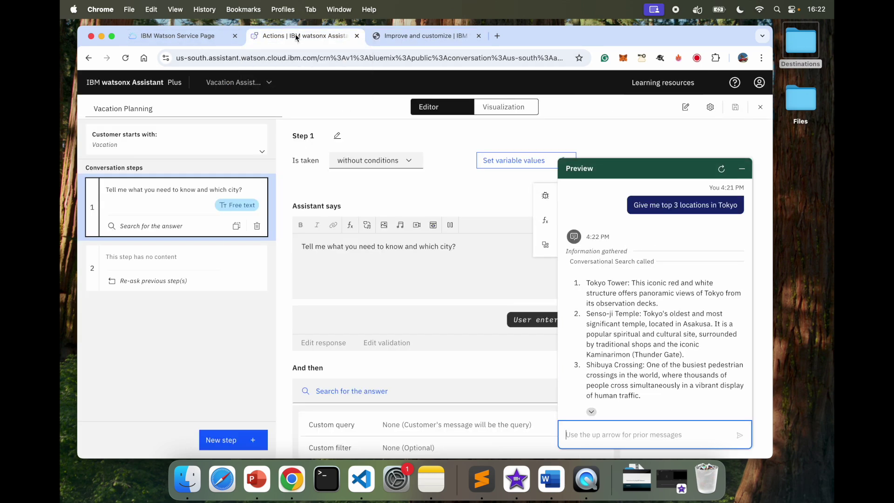
pyautogui.click(760, 108)
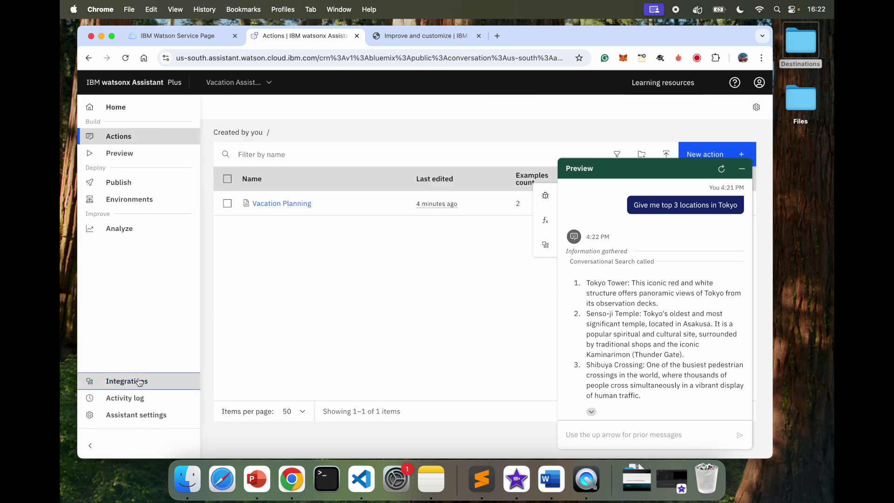
pyautogui.click(140, 380)
pyautogui.scroll(-5, 269, 347)
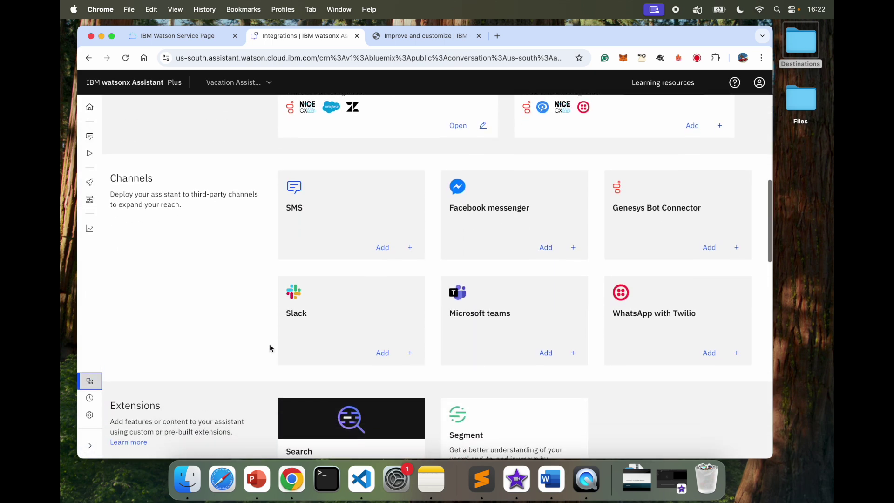
pyautogui.scroll(-5, 269, 347)
pyautogui.click(186, 34)
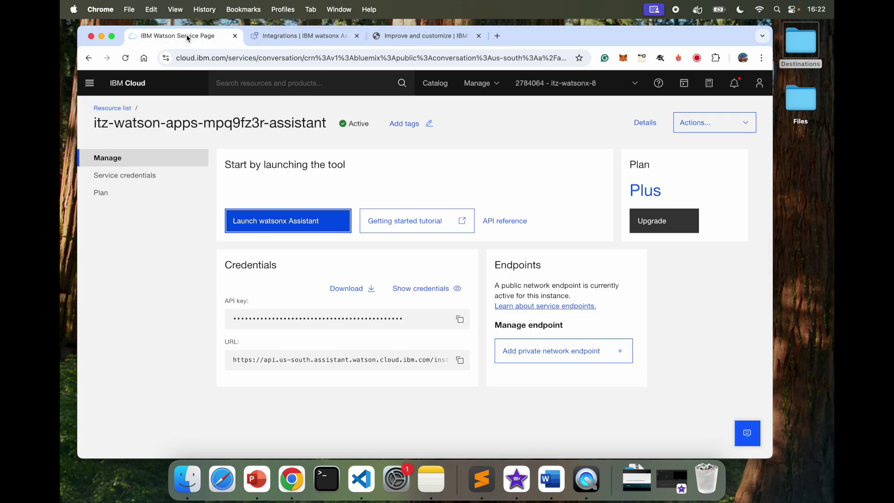
pyautogui.click(296, 34)
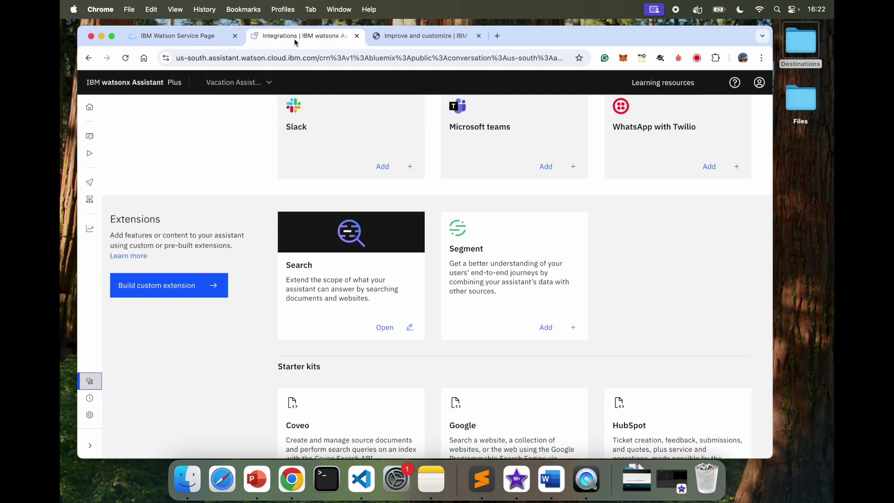